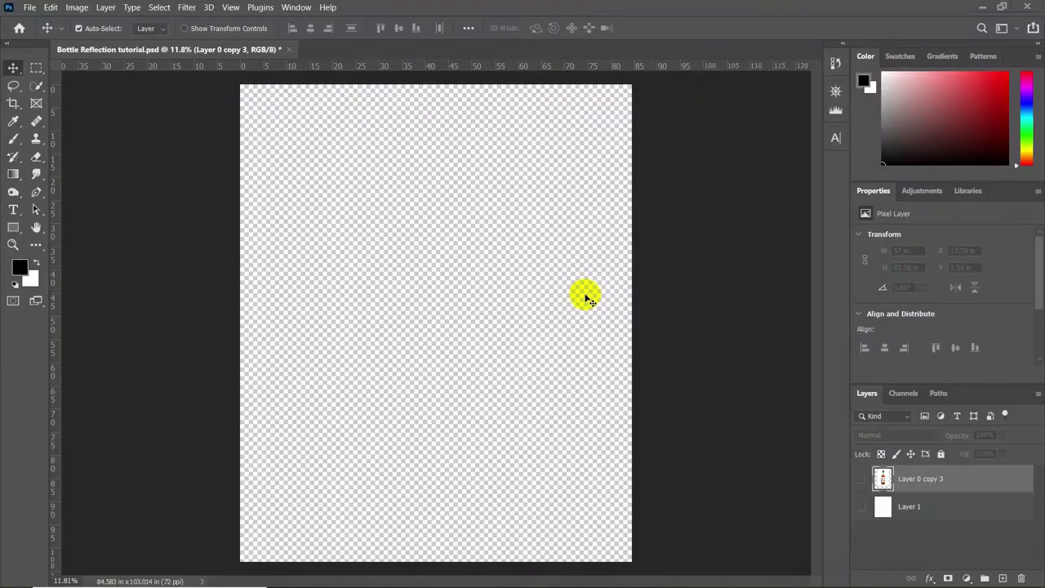
- Make the Layer 0 copy 3 bottle visible and bring up the Paths list showing the Bottle path
left_click(767, 444)
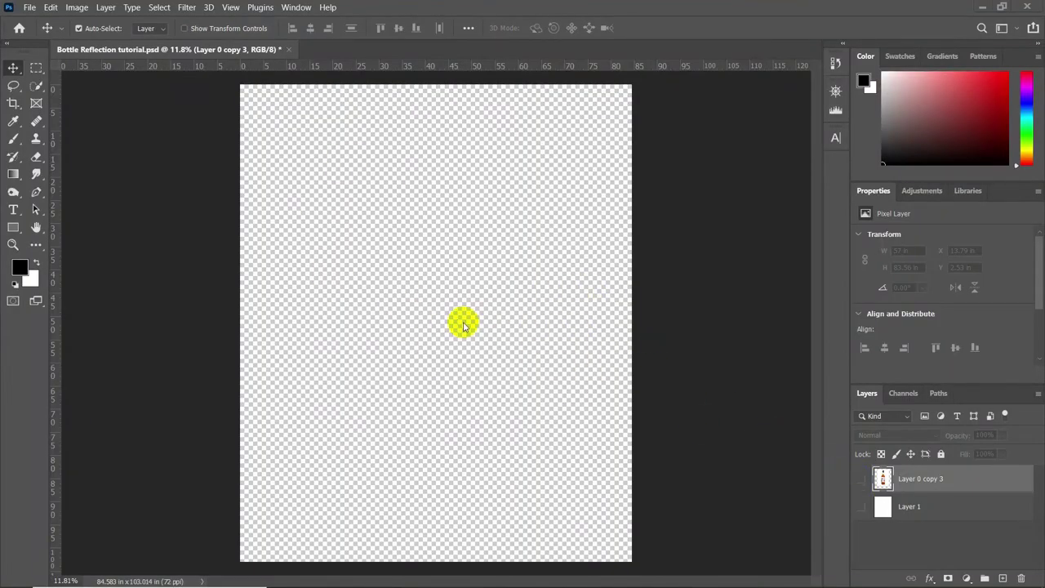
left_click(806, 431)
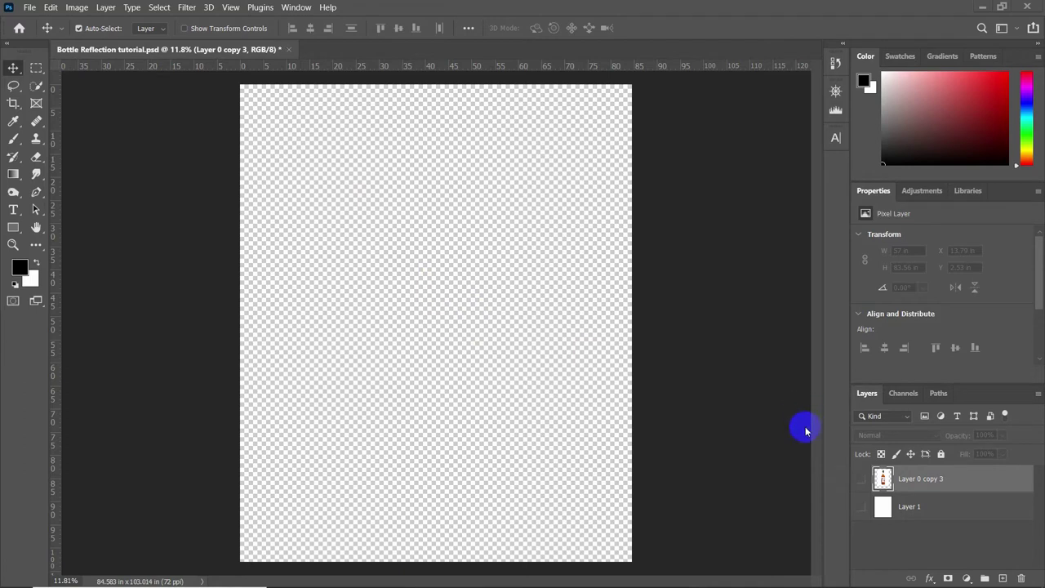
left_click(862, 480)
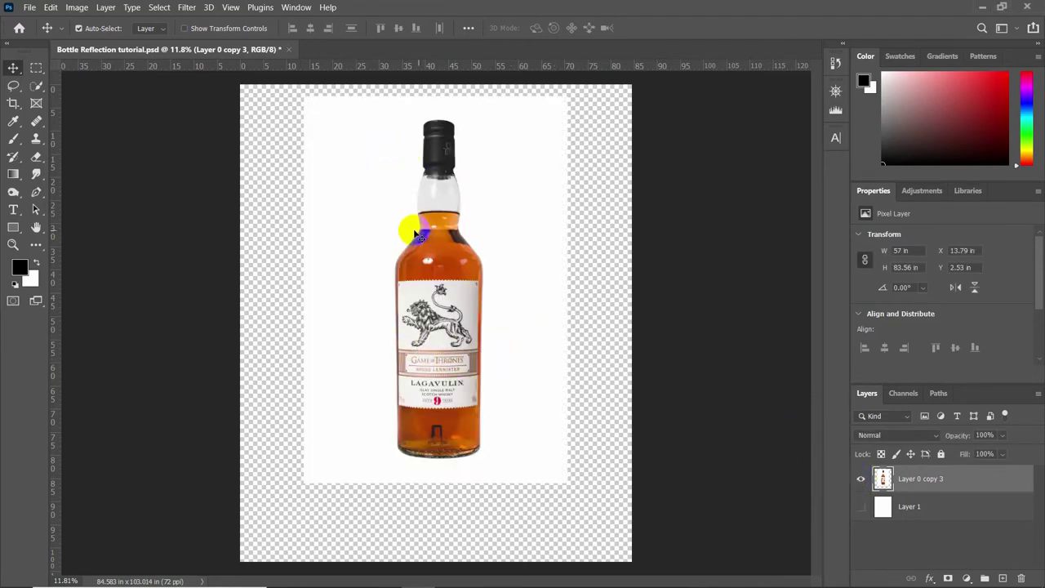
left_click(437, 145)
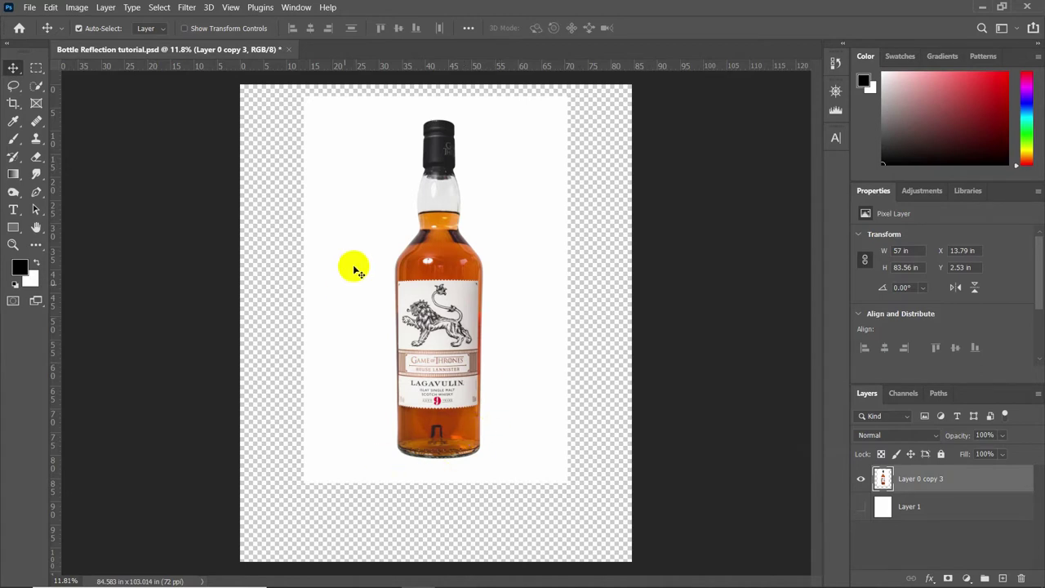
left_click(747, 315)
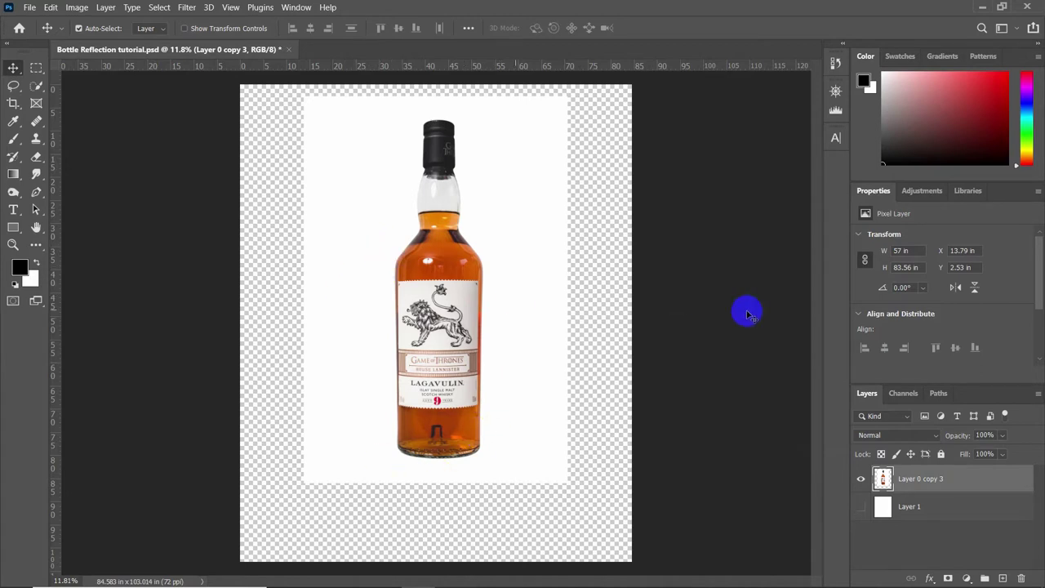
left_click(938, 394)
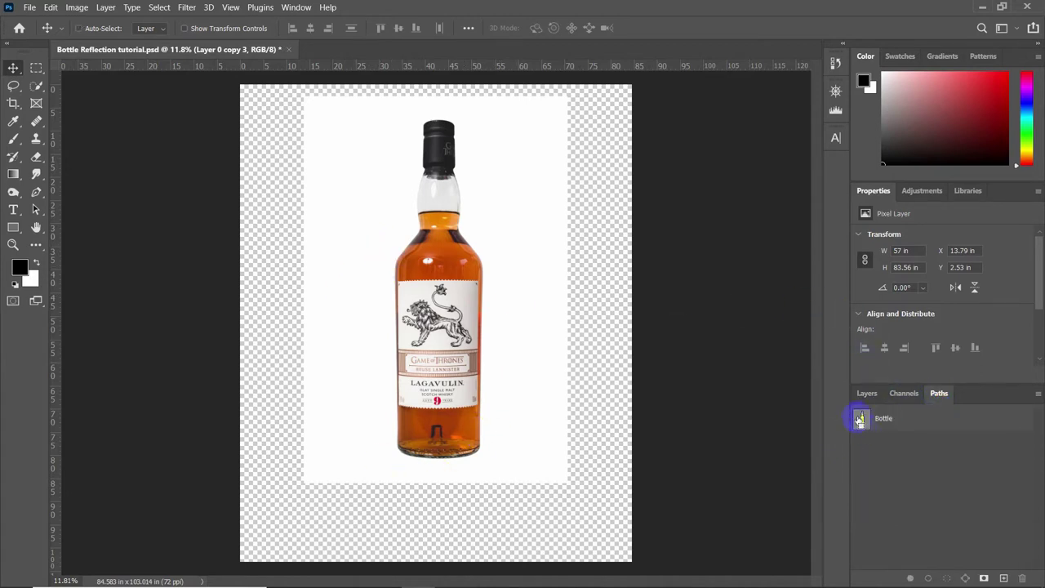
- Mask Layer 0 copy 3 to the Bottle path selection, then target its image thumbnail
left_click(863, 421, "ctrl")
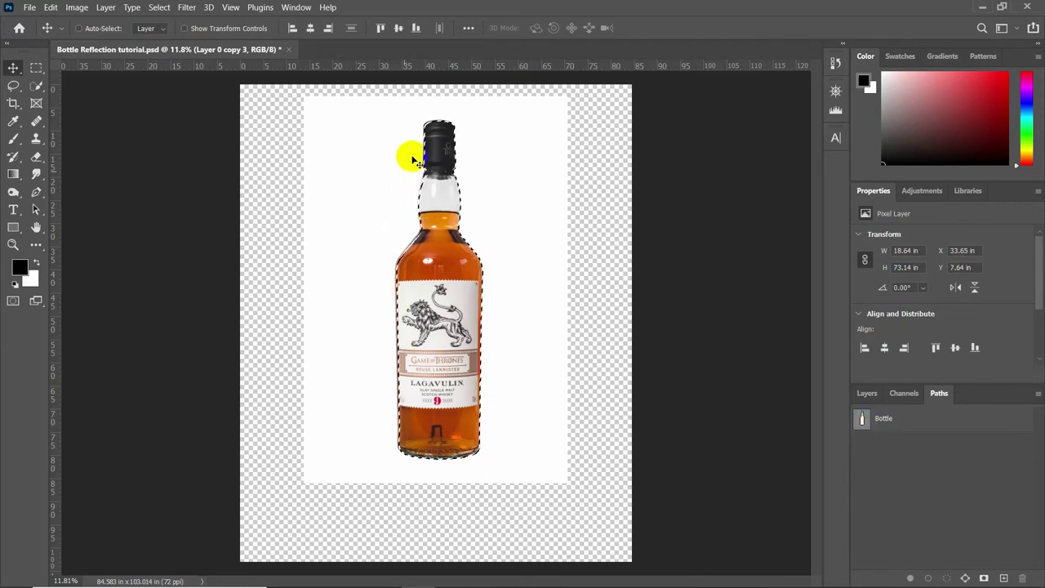
left_click(867, 393)
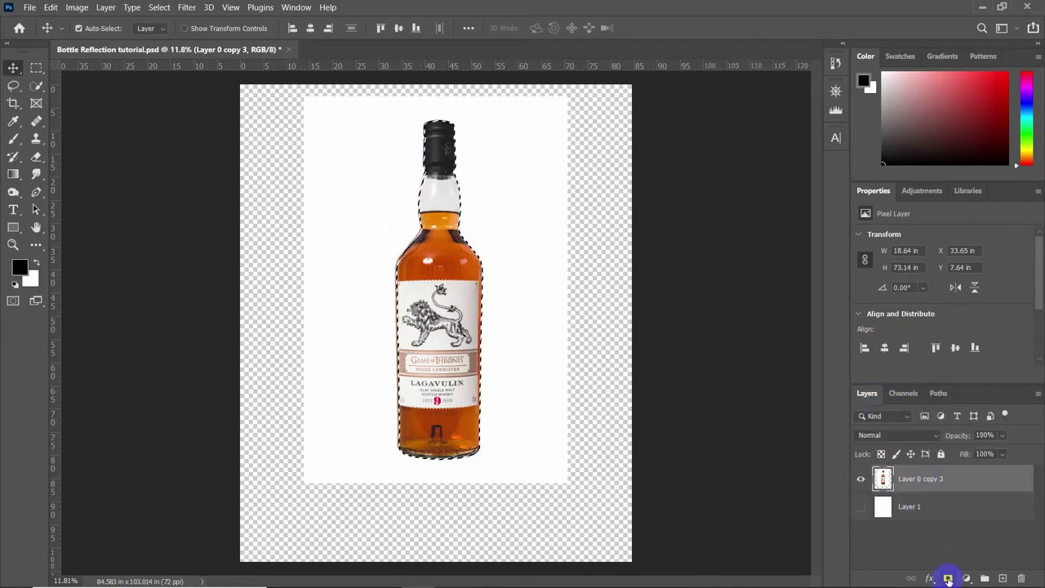
left_click(948, 579)
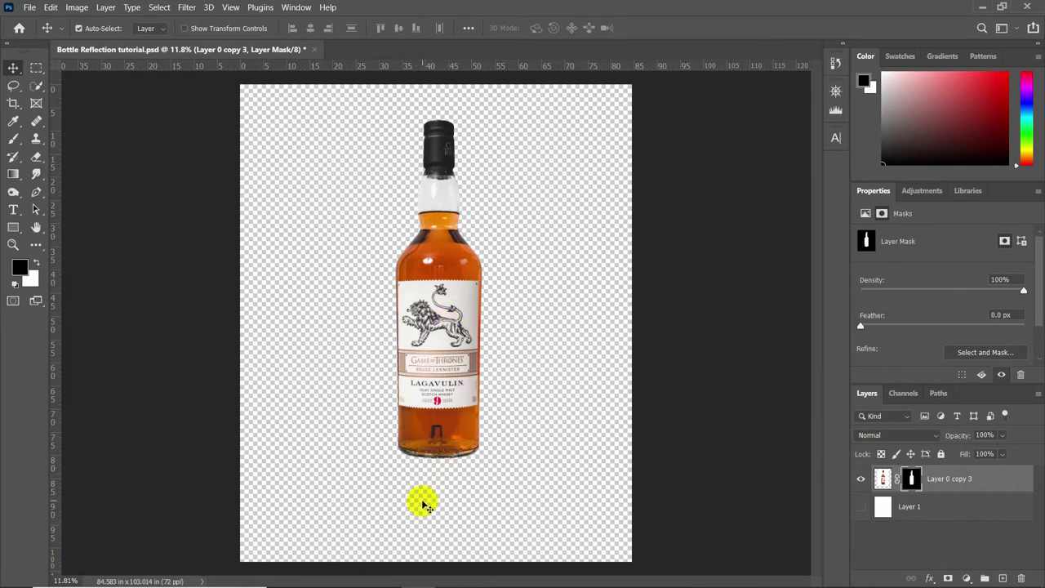
mouse_move(427, 221)
left_mouse_down()
mouse_move(457, 258)
mouse_move(443, 196)
left_mouse_up()
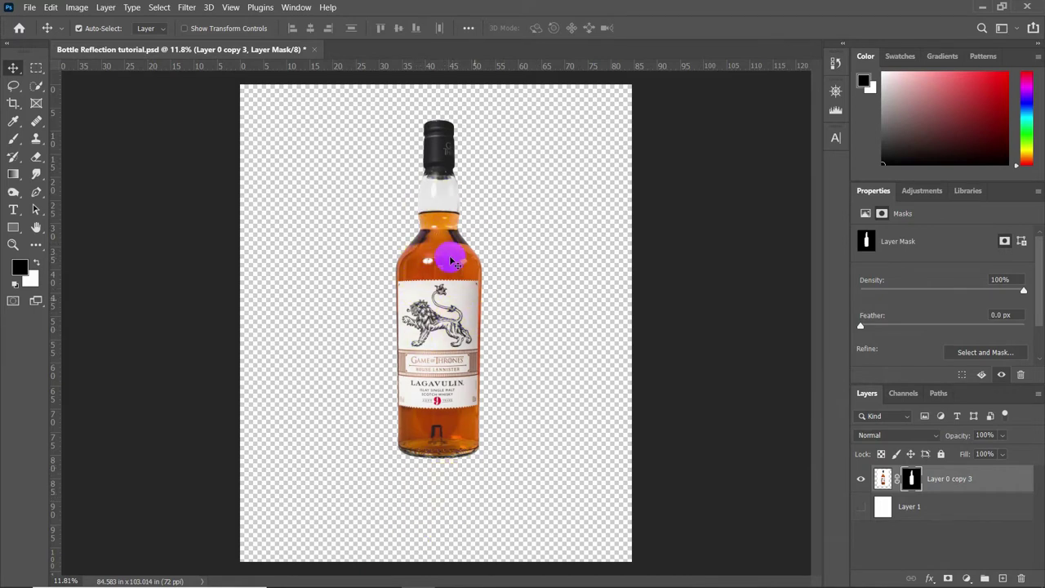
left_click(993, 479)
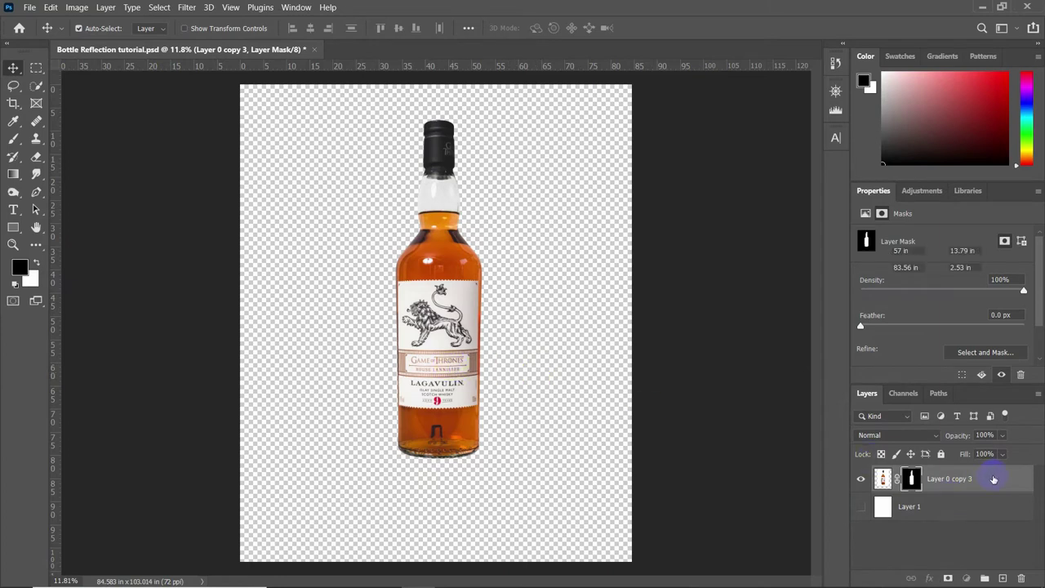
- Duplicate the masked bottle as Layer 0 copy 4 and apply Layer 0 copy 3's mask permanently
key("ctrl+j")
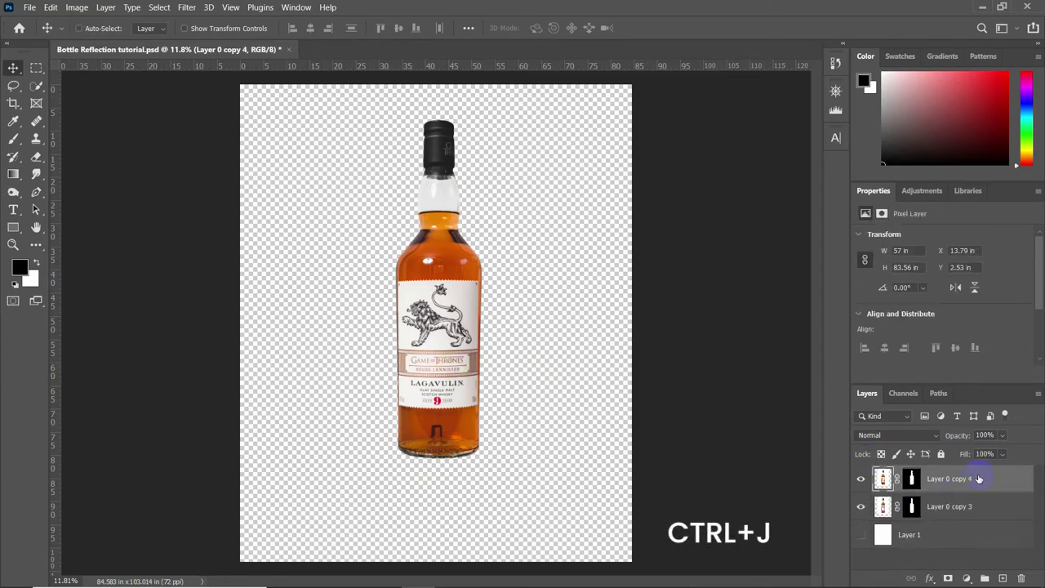
left_click(884, 479)
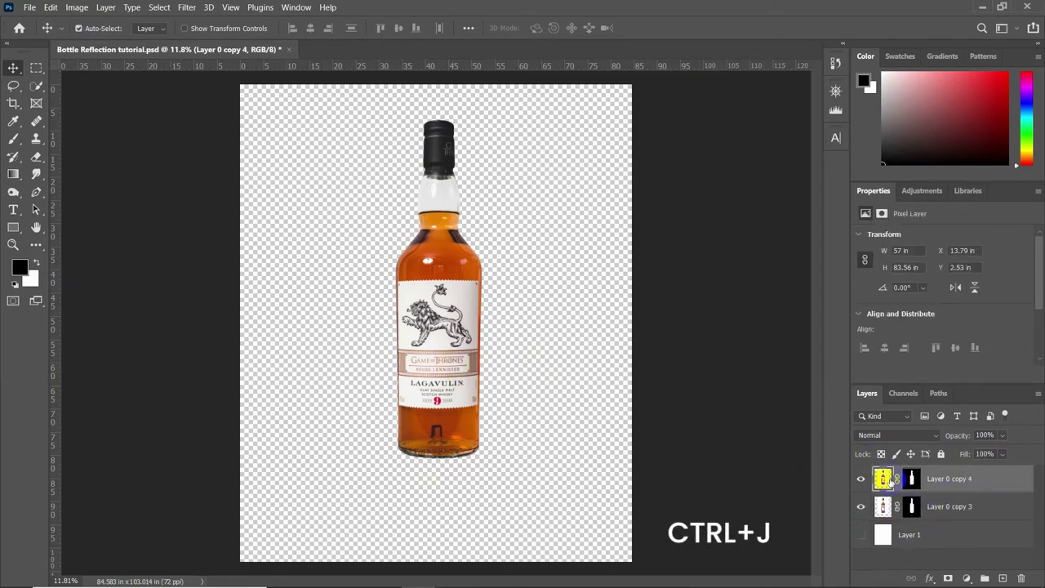
left_click(990, 511)
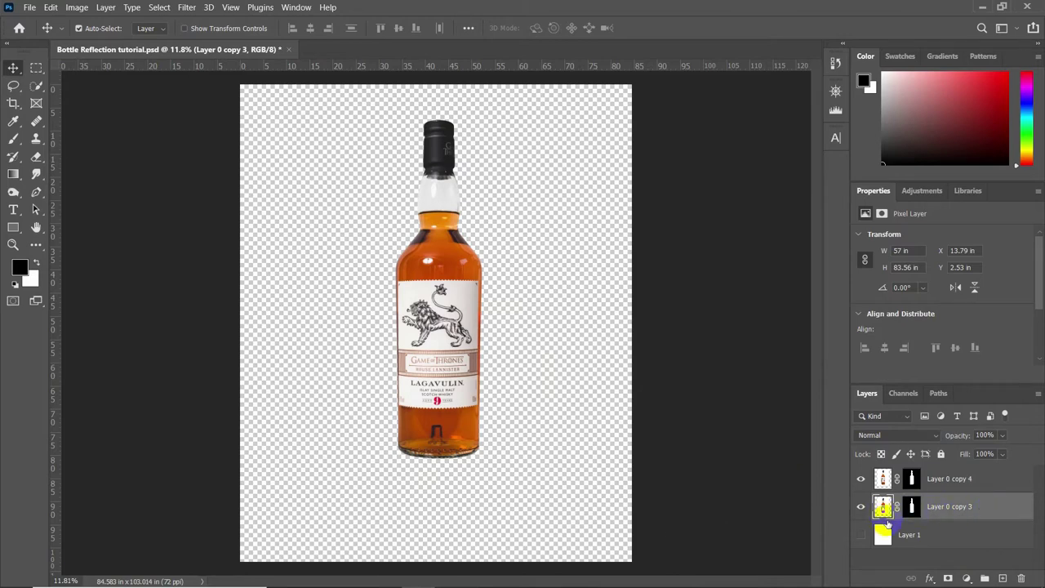
right_click(911, 506)
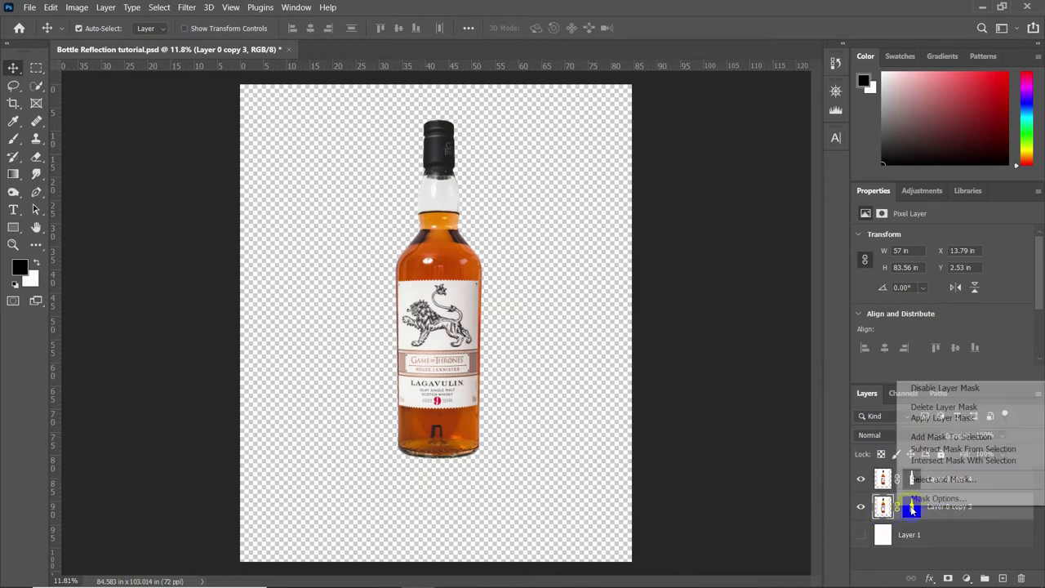
left_click(934, 419)
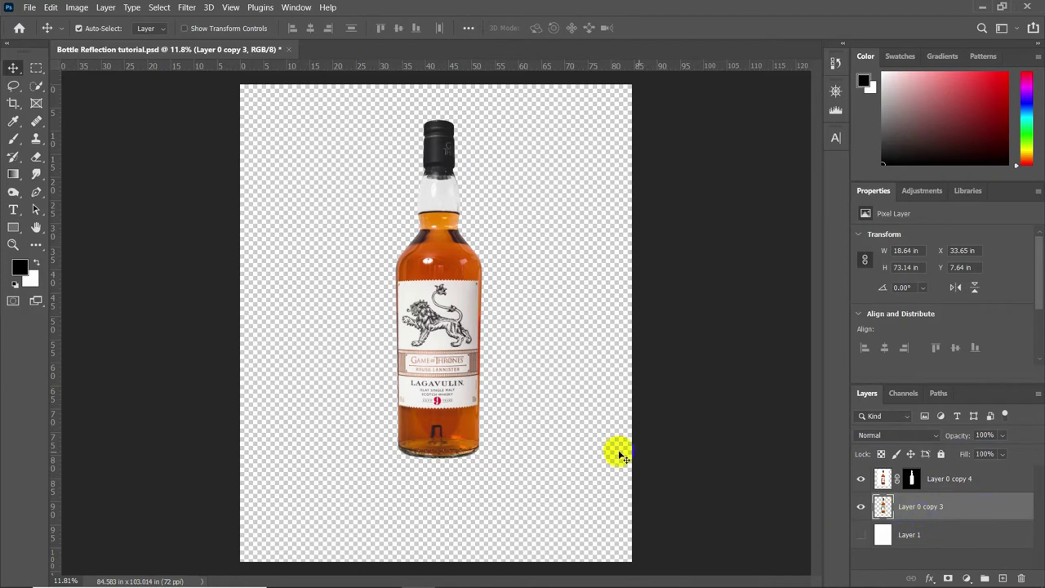
key("ctrl+t")
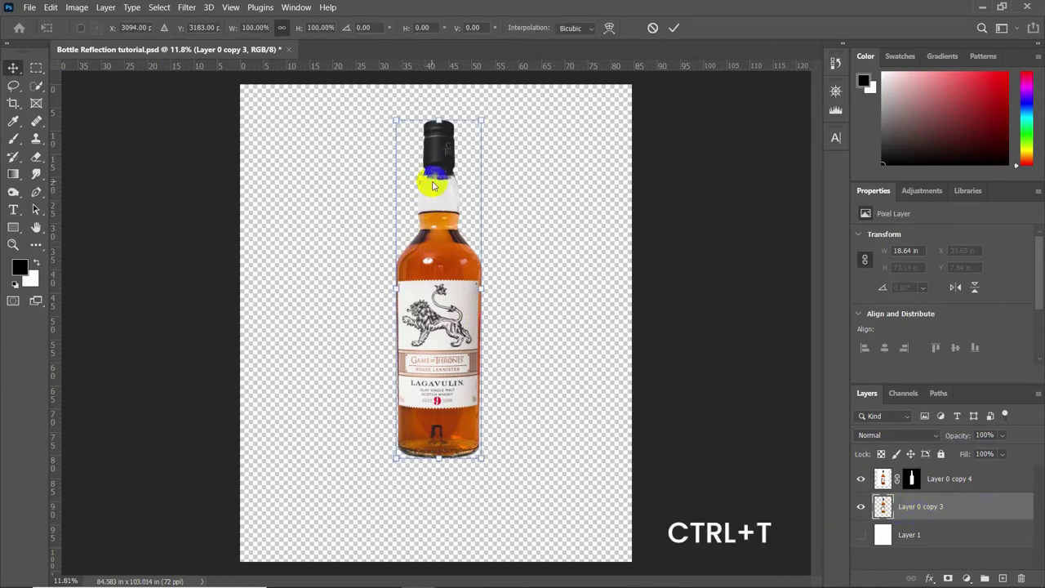
- Flip Layer 0 copy 3 vertically and move it directly below the bottle as a reflection
right_click(432, 181)
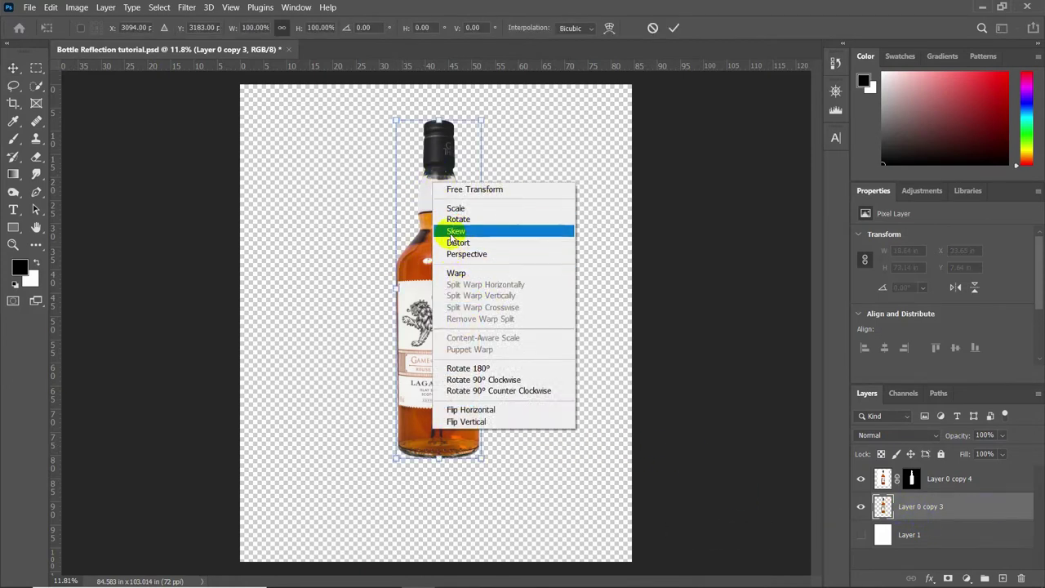
left_click(470, 422)
left_click_drag(466, 158, 465, 498)
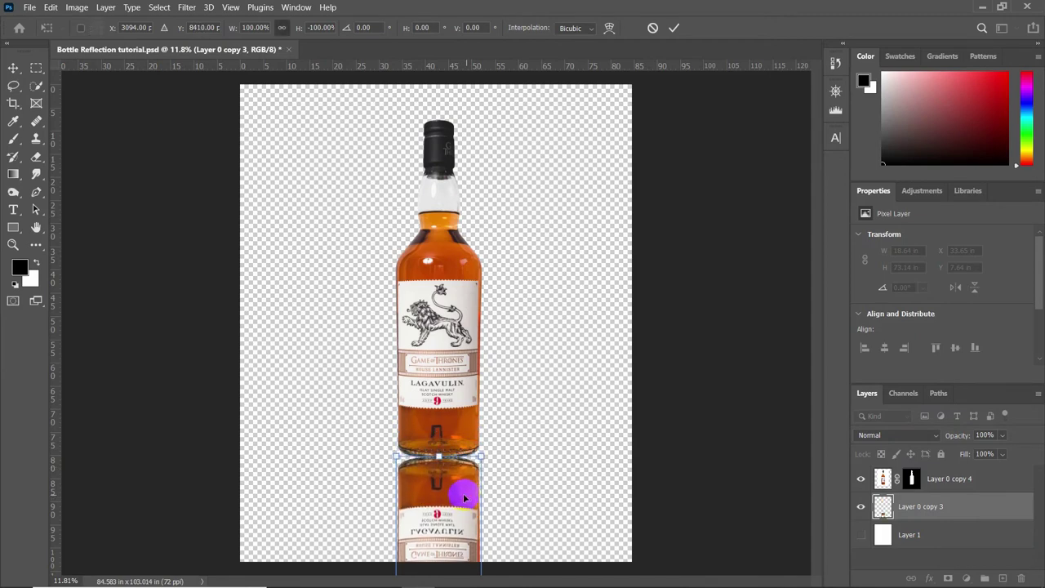
key("Return")
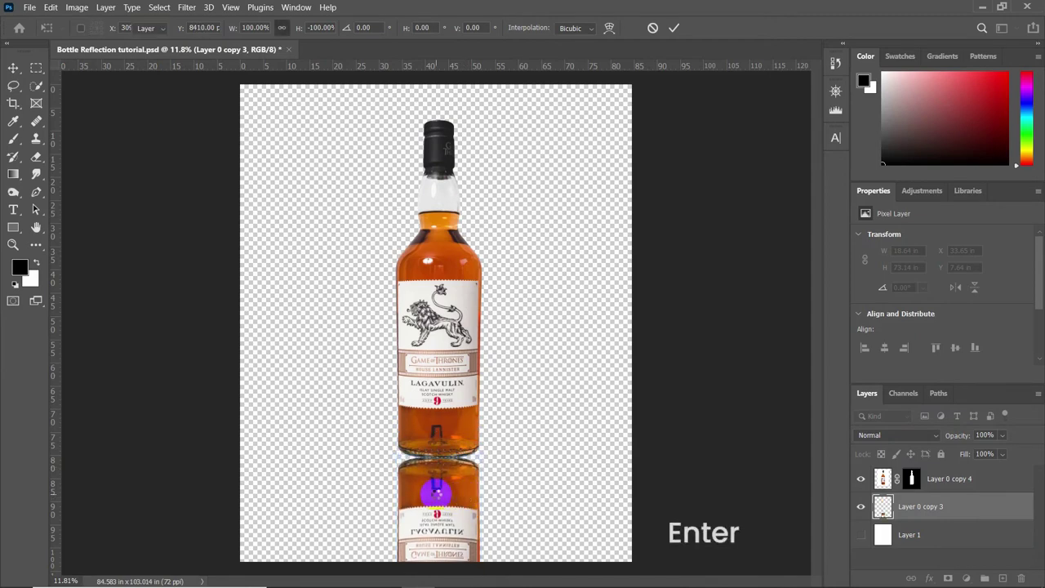
scroll(437, 496, "up", 1)
scroll(433, 500, "up", 2)
scroll(428, 504, "up", 1)
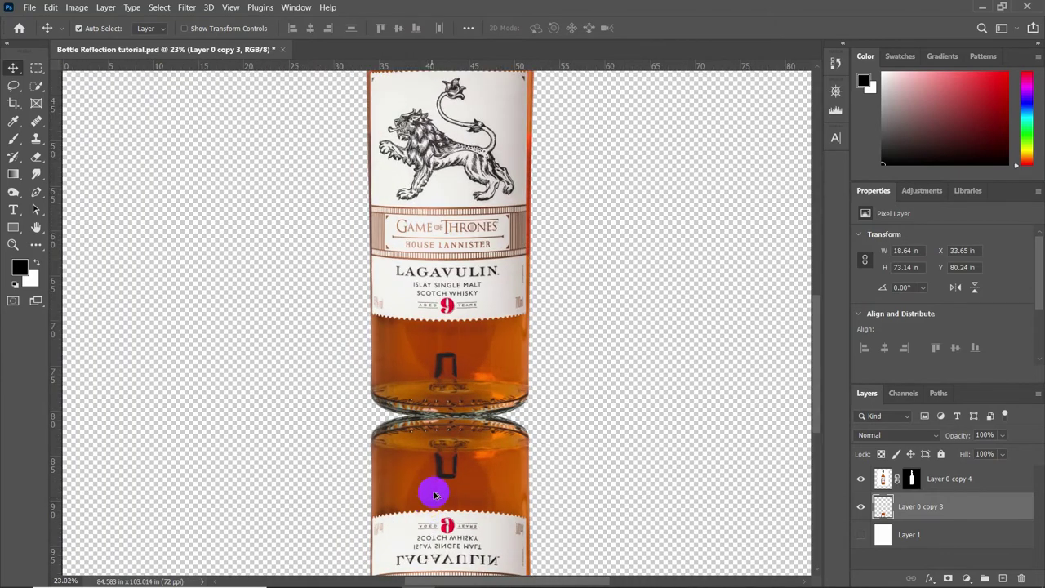
- Duplicate the flipped reflection layer as Layer 0 copy 5
scroll(436, 492, "up", 1)
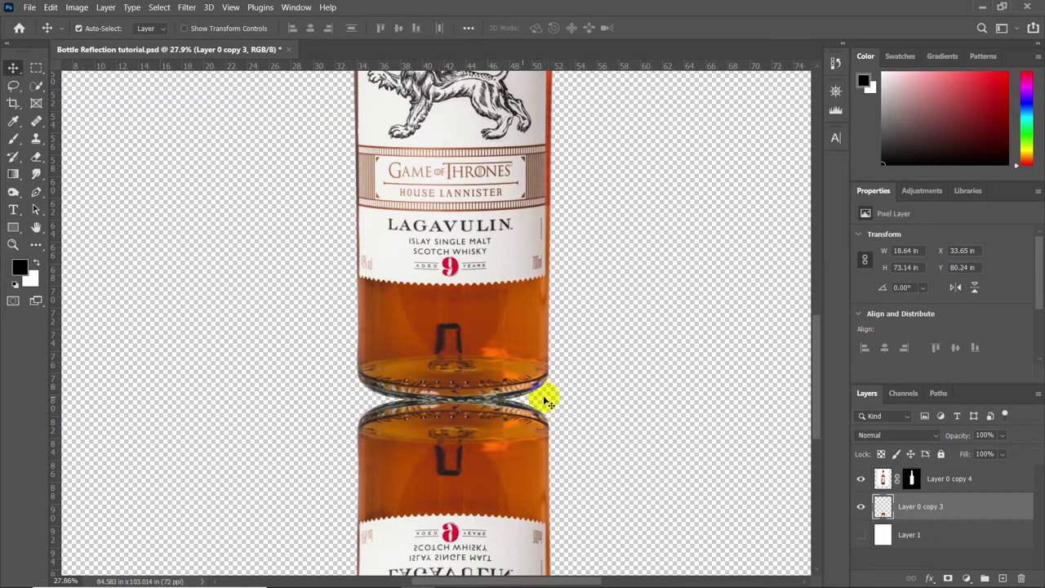
scroll(569, 343, "down", 2)
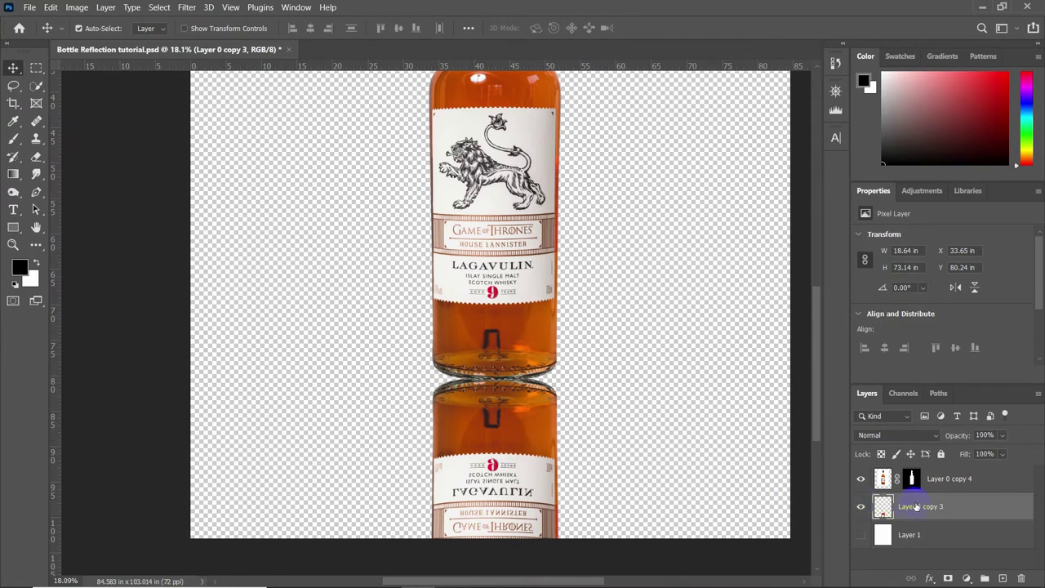
key("ctrl+j")
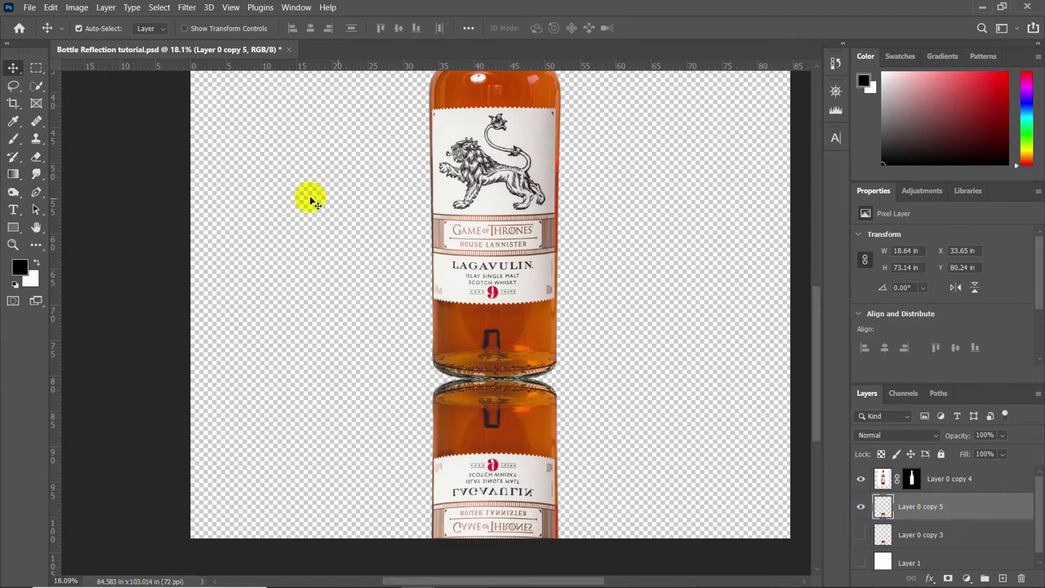
key("ctrl+t")
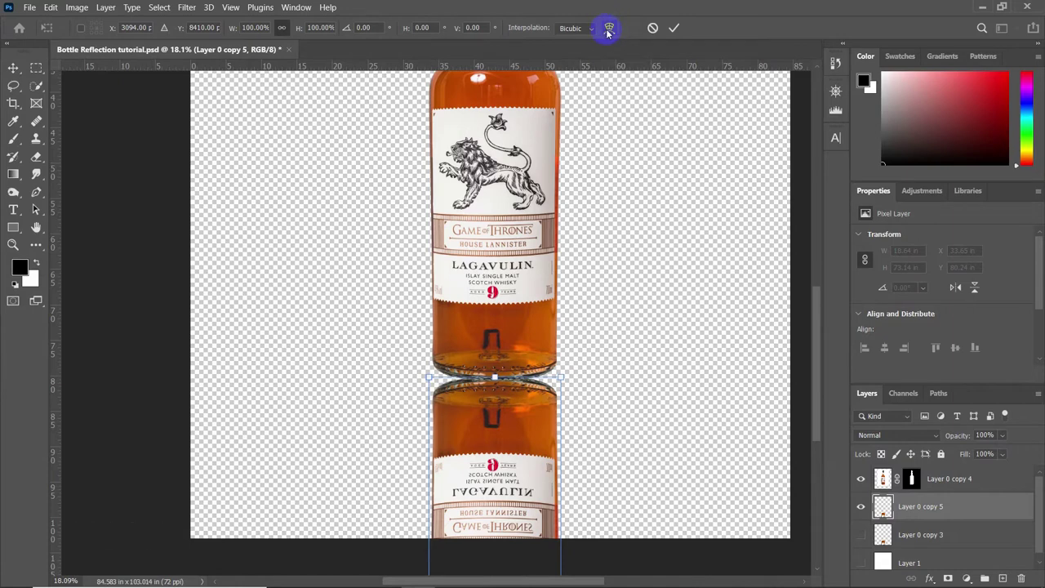
- Apply an Arch warp to the reflection and reverse its bend to a negative value around -30
left_click(609, 31)
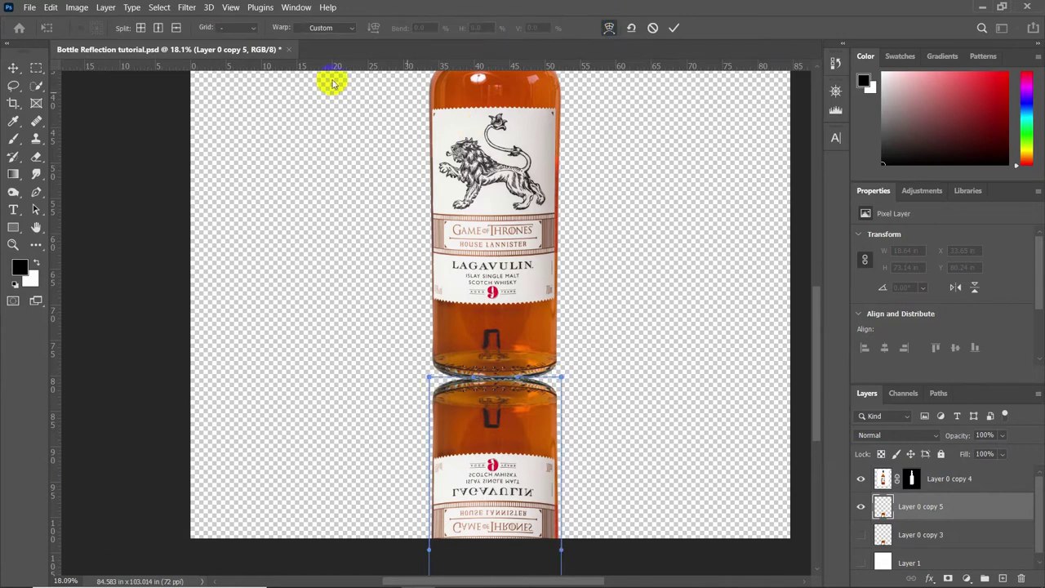
left_click(344, 29)
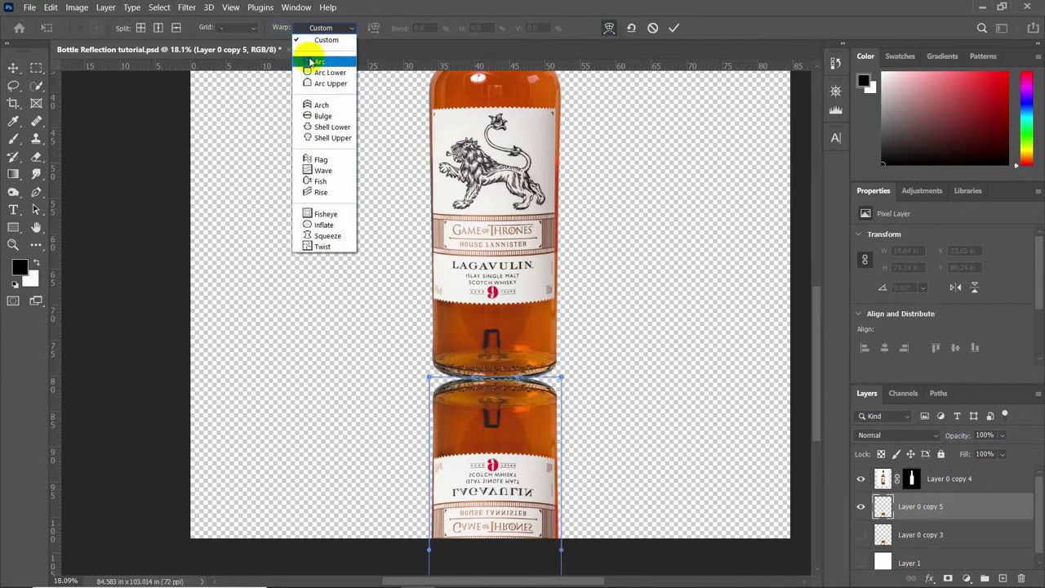
left_click(324, 106)
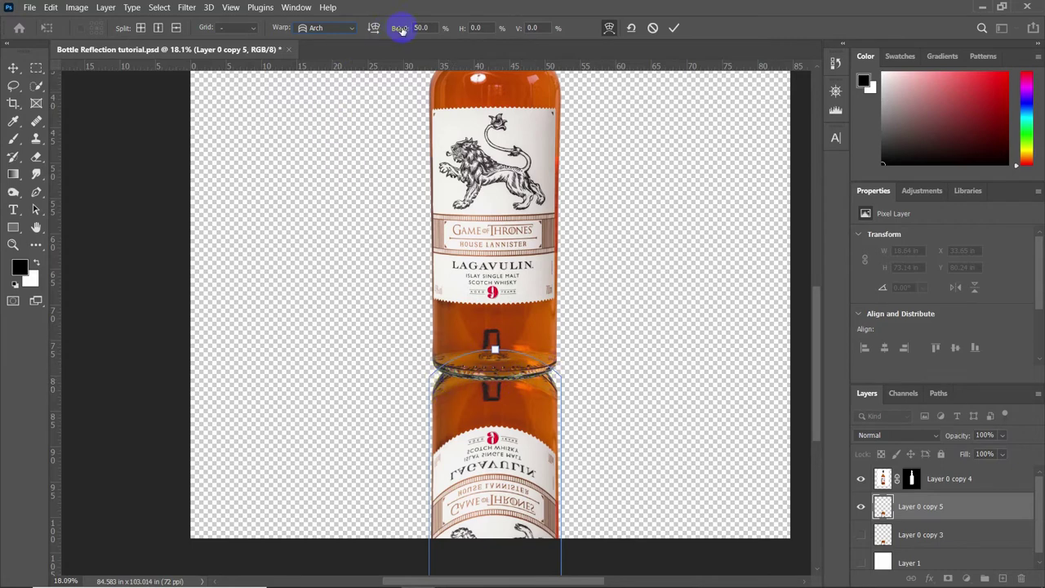
left_click_drag(402, 31, 175, 65)
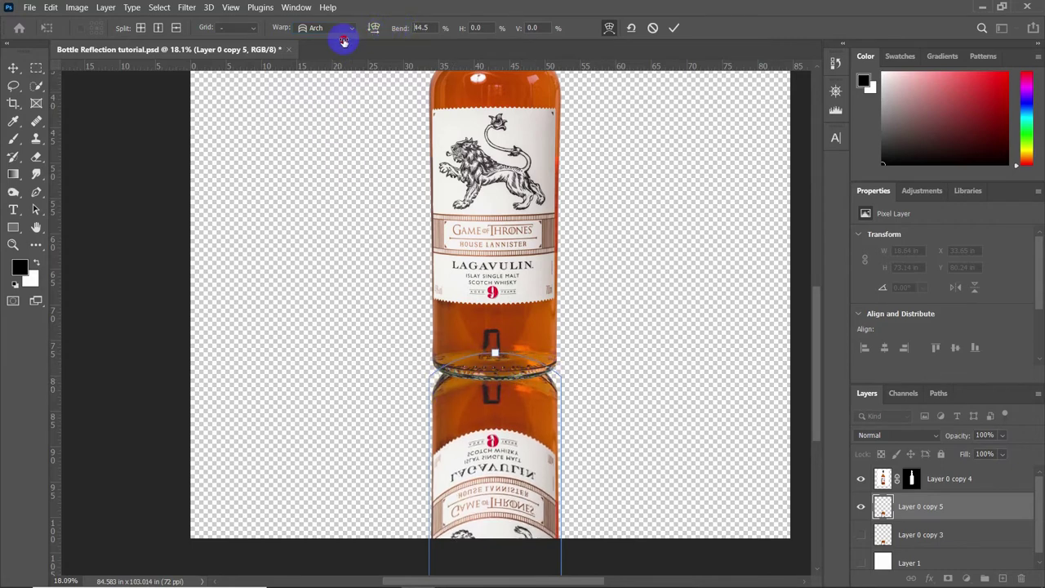
left_click_drag(175, 65, 164, 94)
left_click_drag(373, 31, 202, 49)
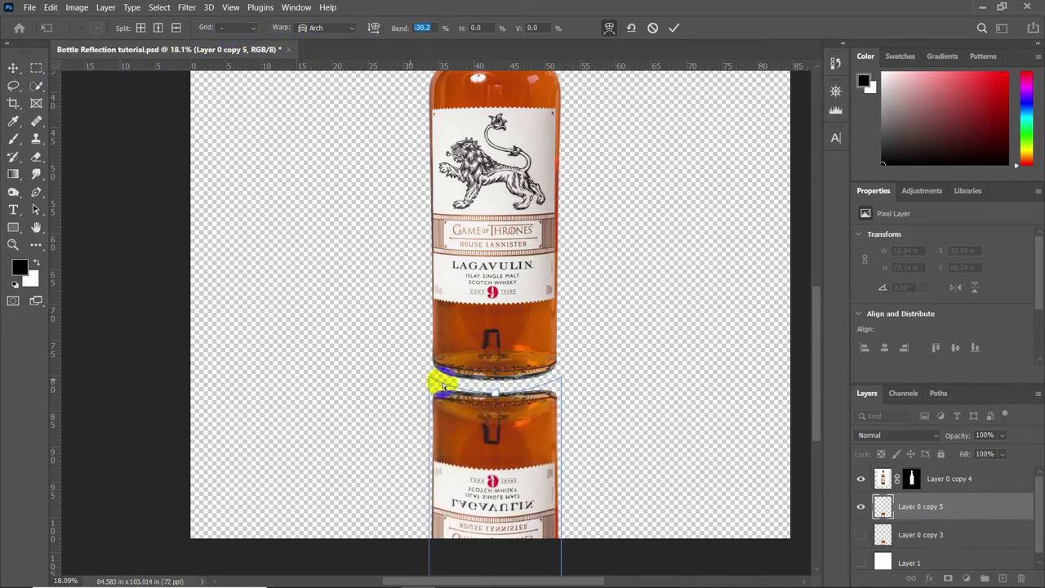
left_click(439, 371)
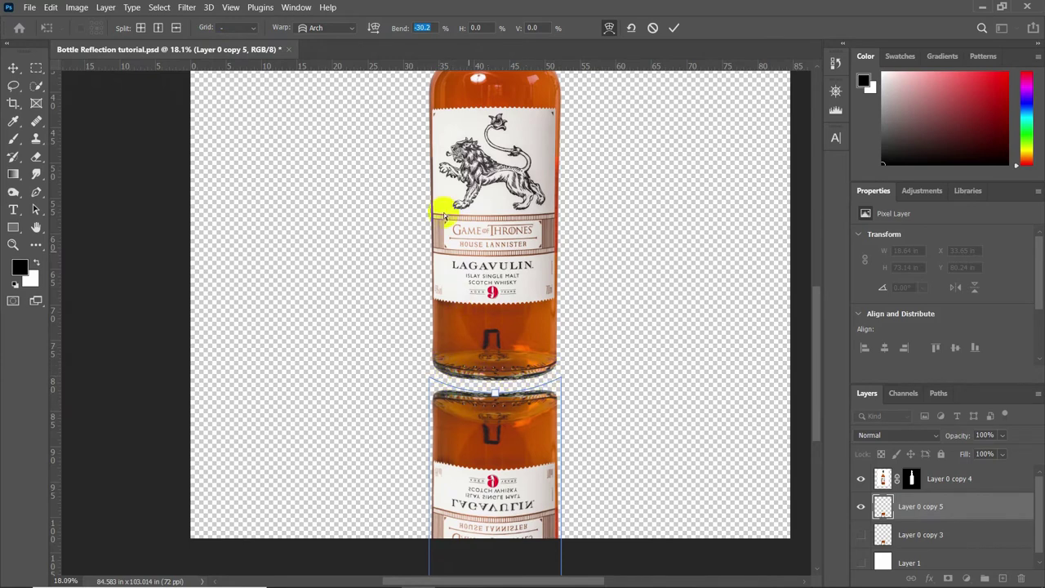
left_click_drag(399, 31, 332, 42)
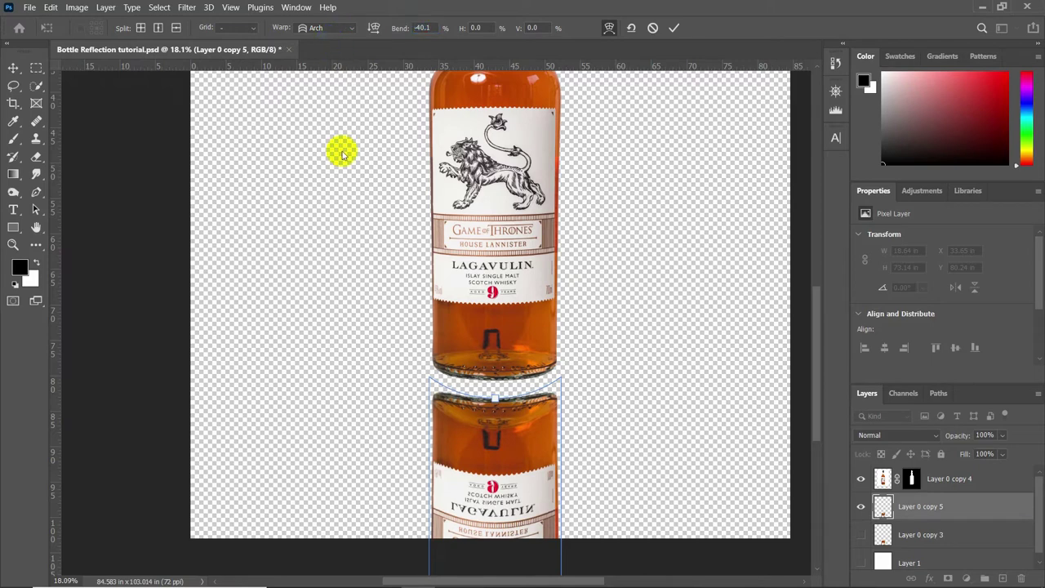
- Align the reflection under the bottle base, set the bend to -46.5 and commit the warp
left_click_drag(490, 451, 496, 439)
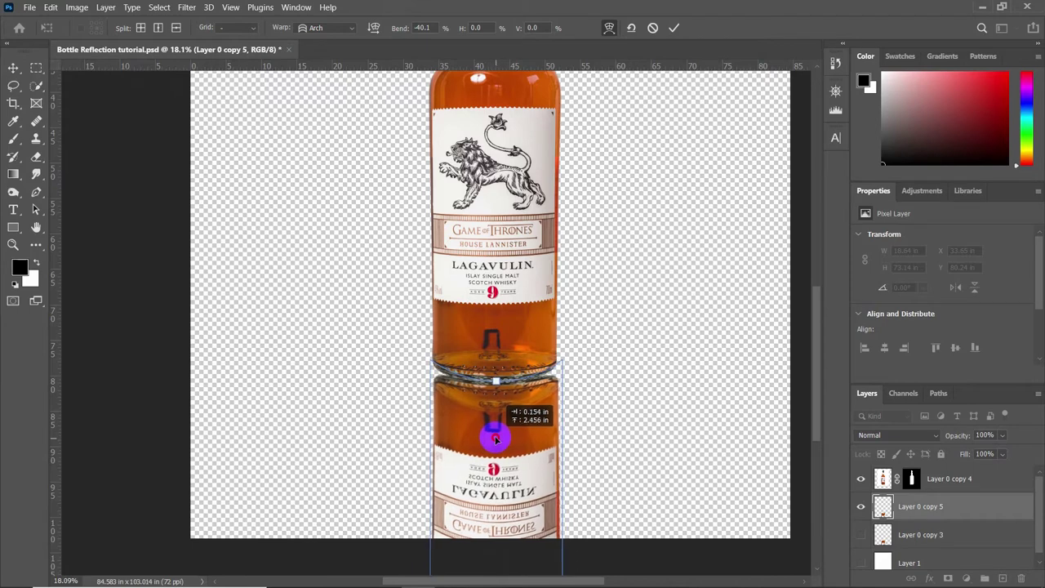
scroll(494, 438, "up", 3)
left_click_drag(542, 419, 539, 417)
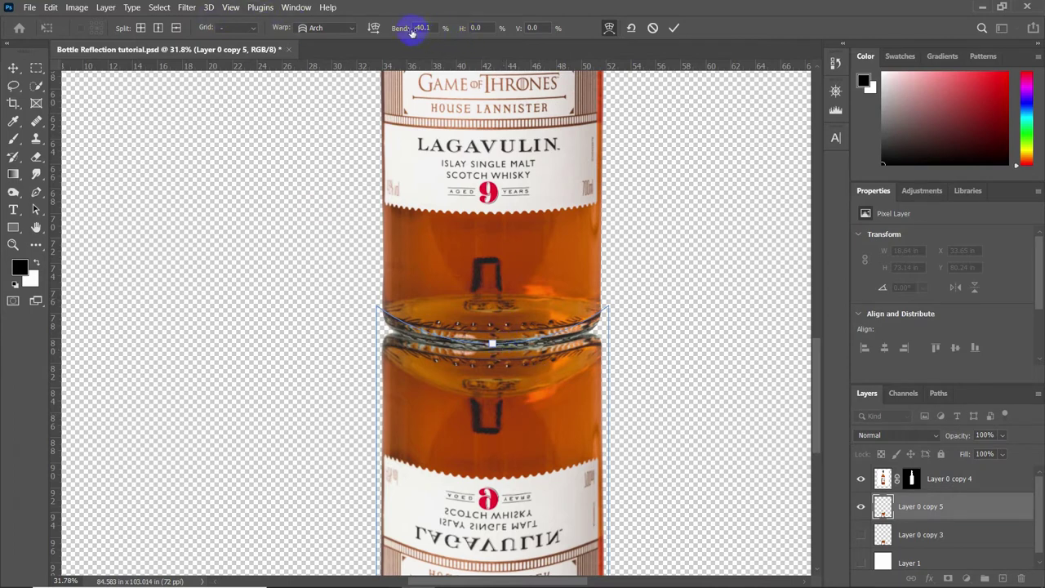
left_click_drag(403, 30, 369, 37)
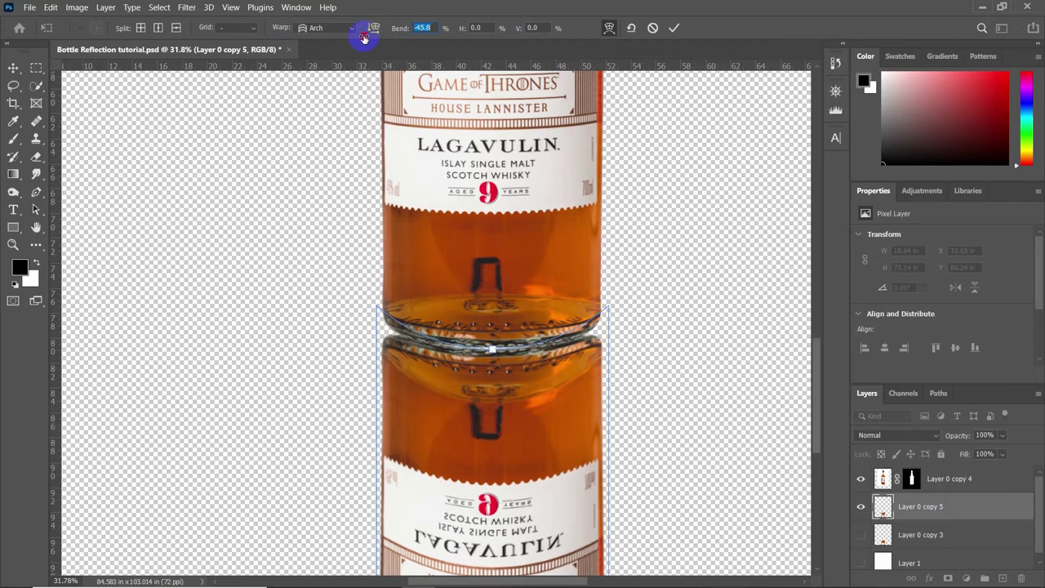
left_click_drag(368, 36, 360, 39)
left_click_drag(479, 374, 482, 371)
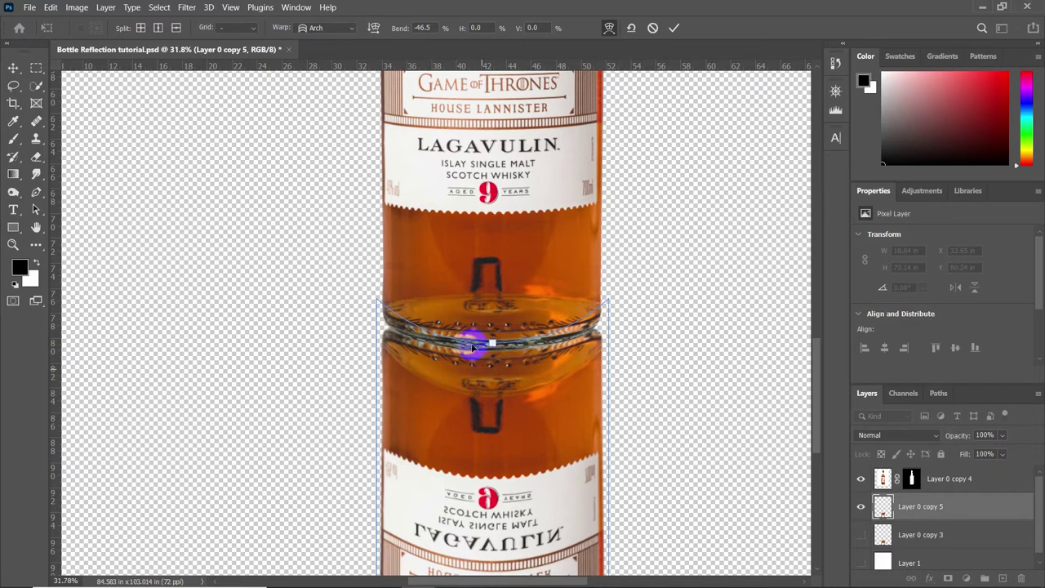
scroll(474, 345, "down", 2)
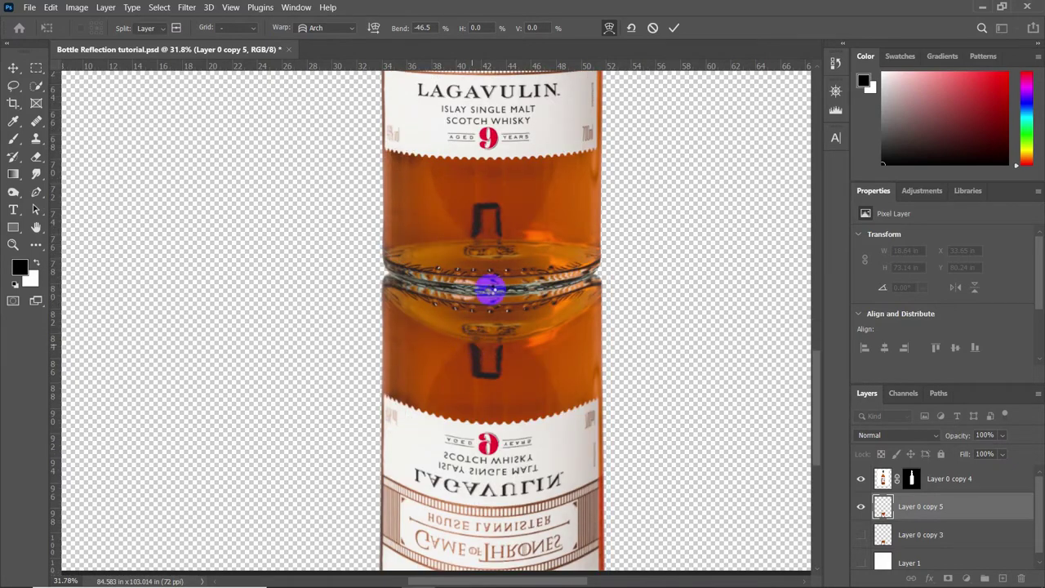
scroll(522, 349, "down", 3)
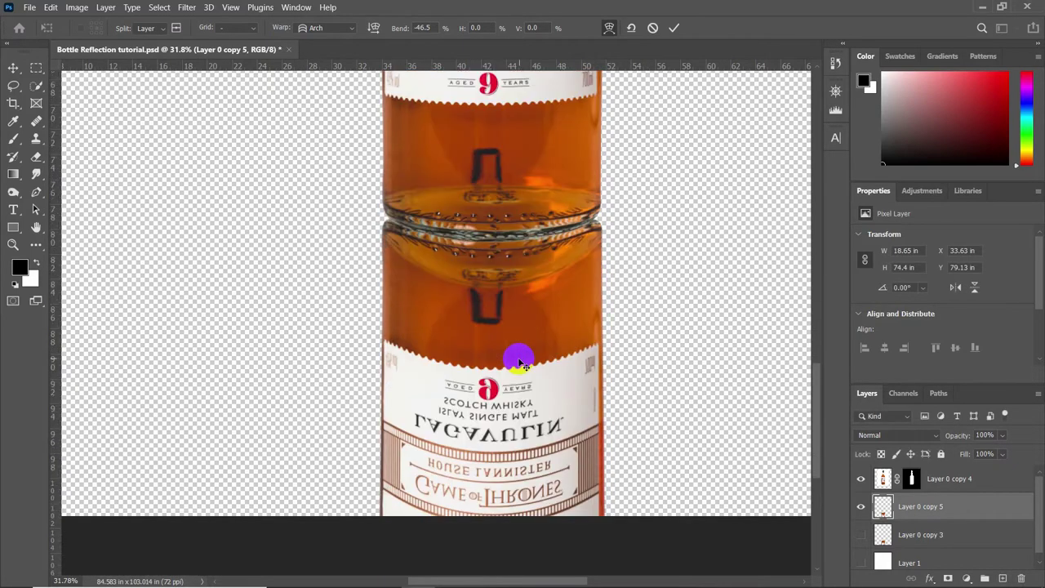
key("Return")
scroll(507, 347, "down", 2)
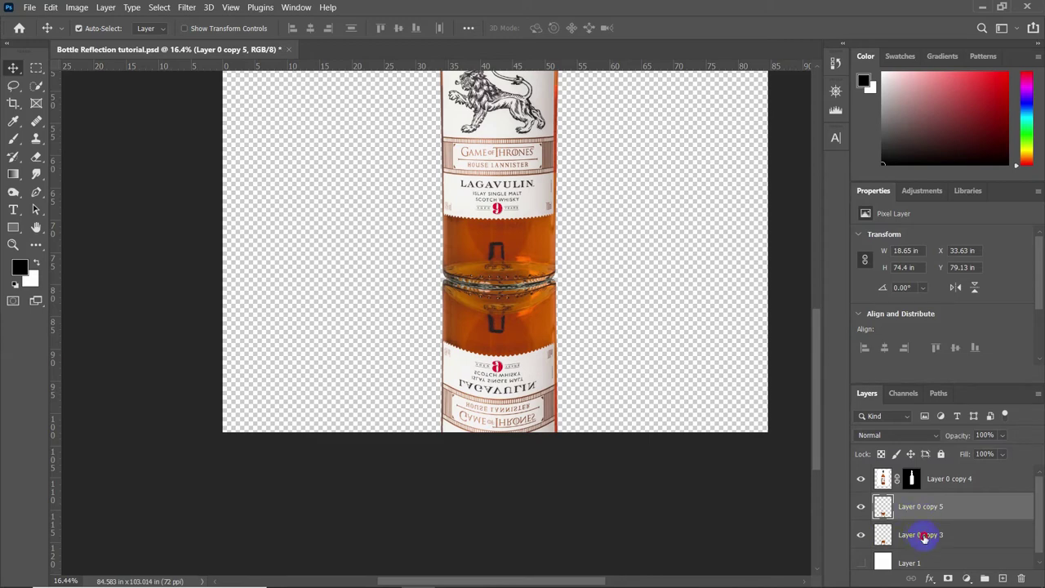
- Move Layer 0 copy 3 above Layer 0 copy 5 and give it a white layer mask
left_click_drag(925, 537, 921, 498)
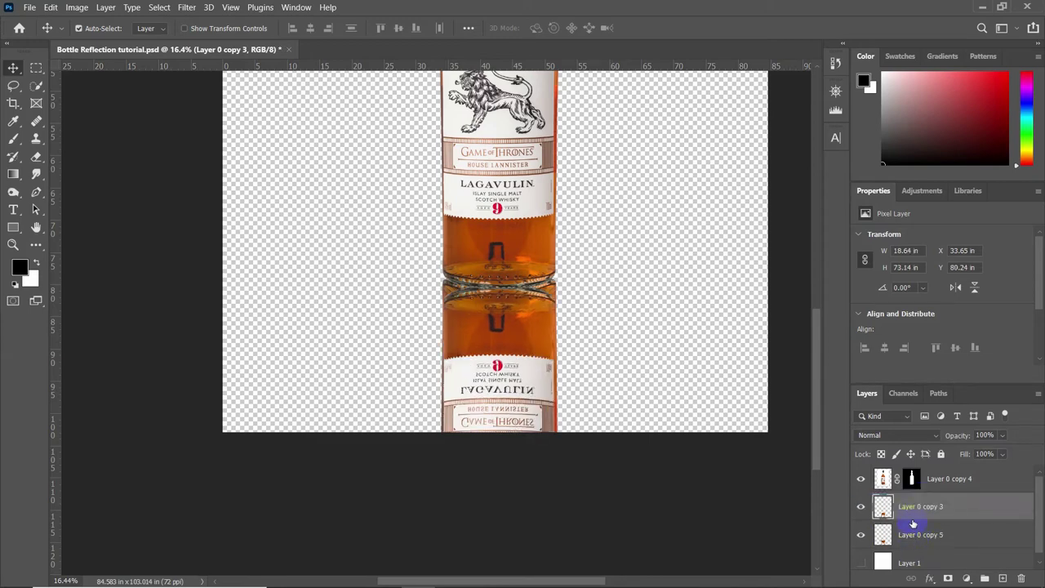
scroll(512, 388, "up", 1)
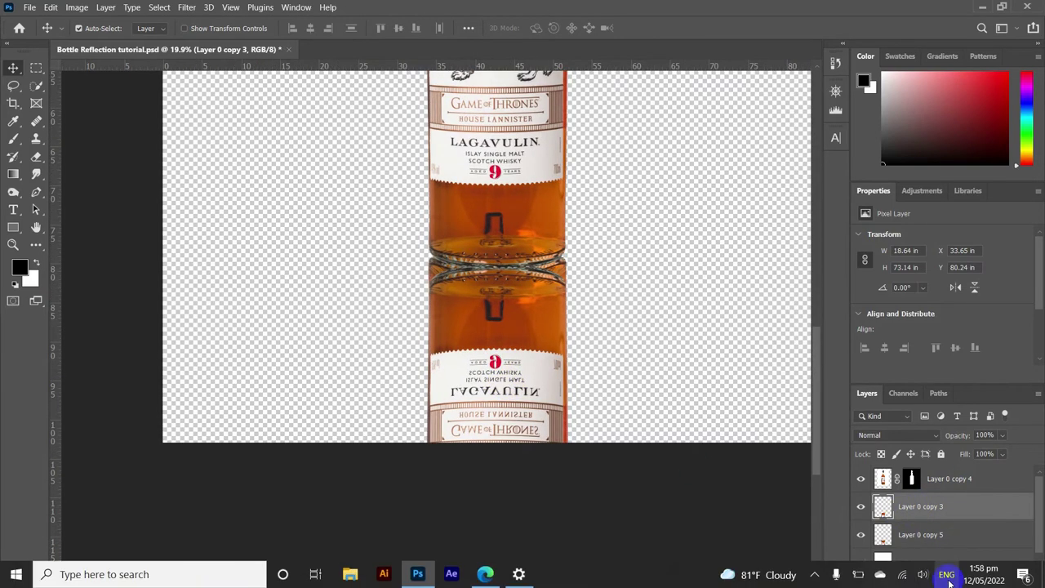
left_click(948, 578)
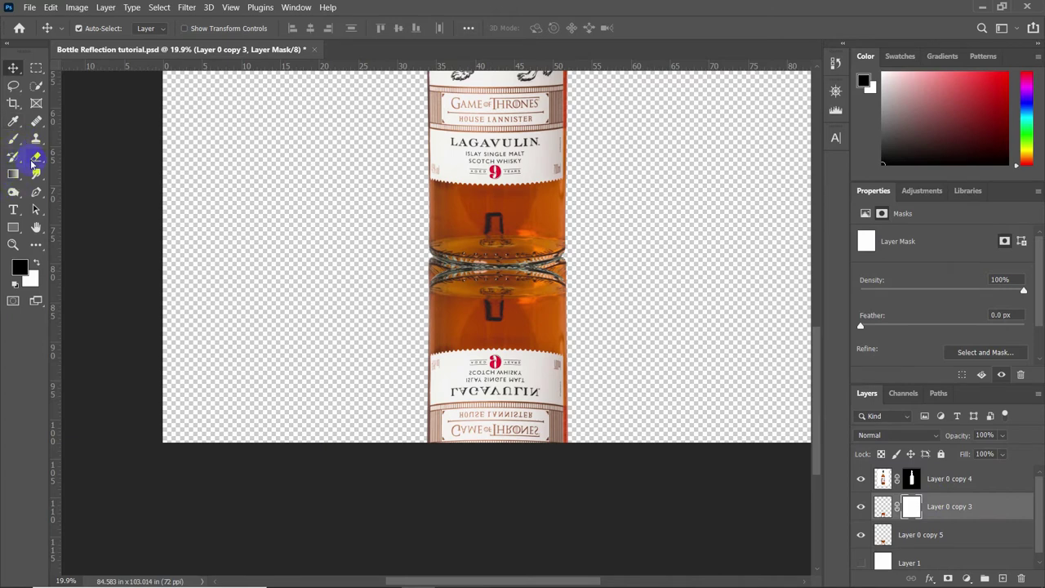
- Paint on Layer 0 copy 3's mask with a size-828 brush to blend the bottle-reflection seam
left_click(14, 140)
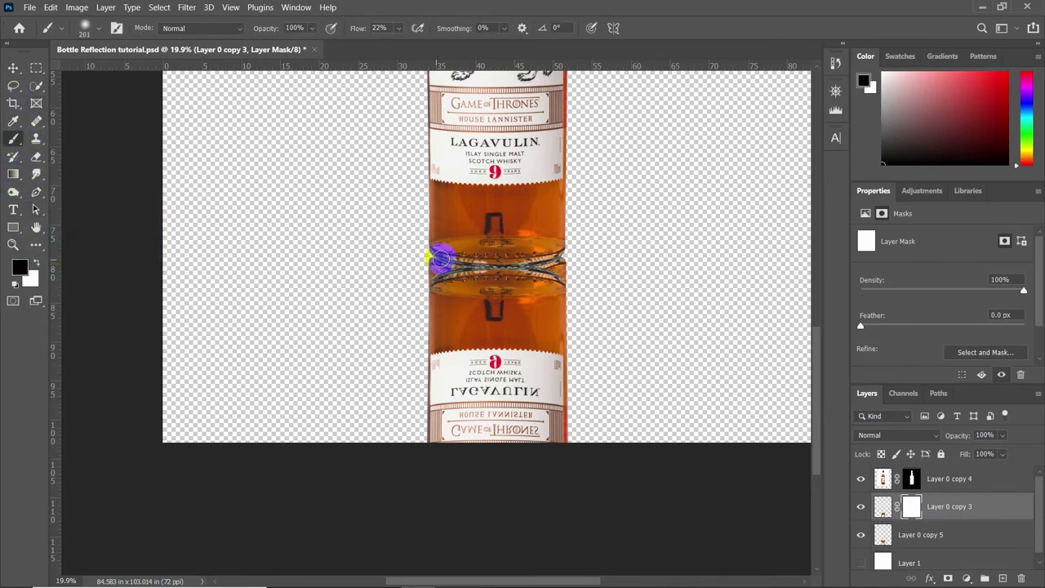
left_click_drag(467, 221, 502, 234)
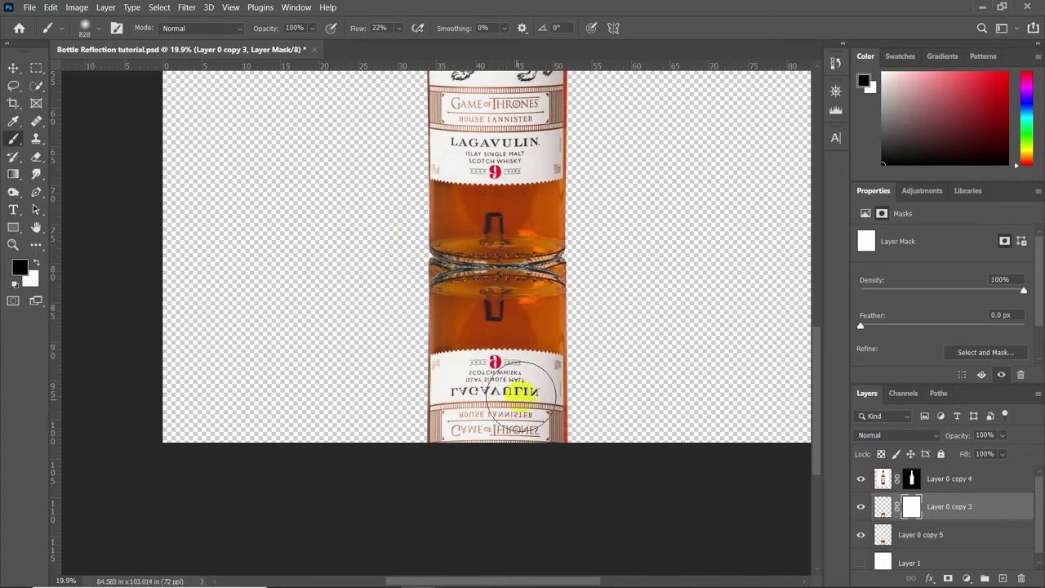
mouse_move(499, 343)
left_mouse_down()
mouse_move(500, 357)
mouse_move(415, 259)
mouse_move(479, 250)
left_mouse_up()
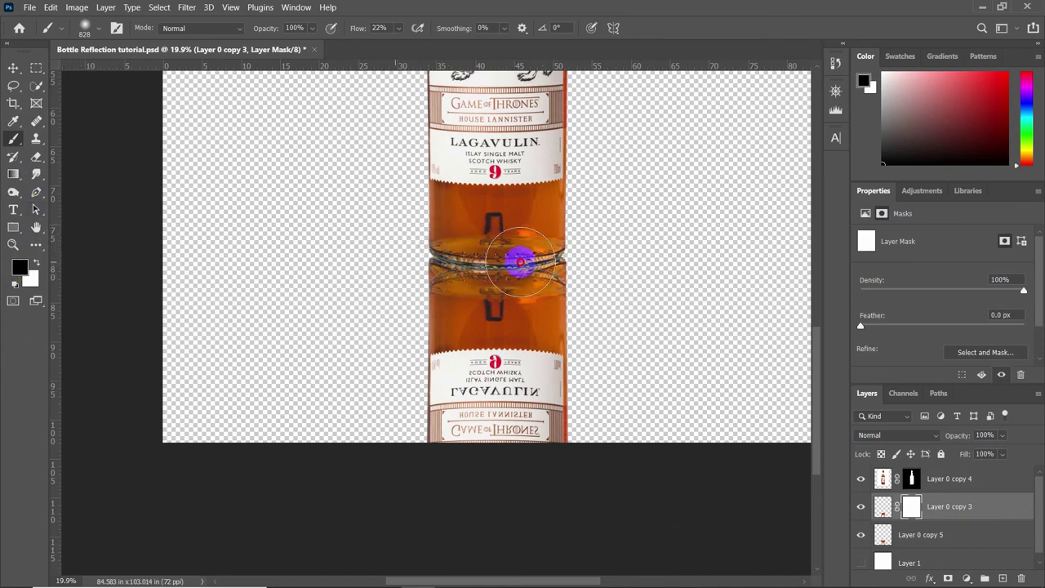
left_click_drag(416, 259, 531, 269)
left_click(306, 54)
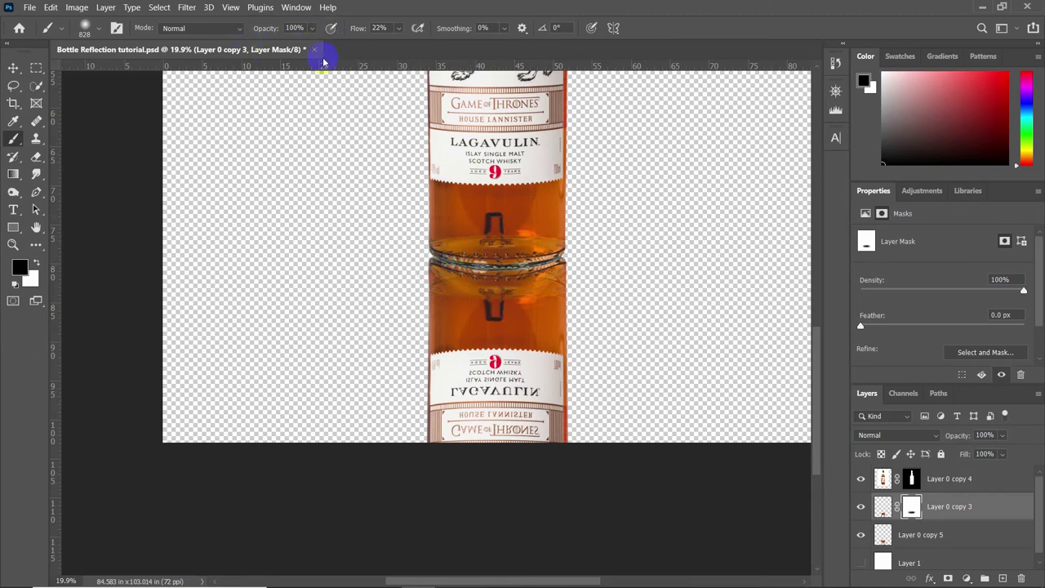
left_click_drag(478, 217, 555, 275)
left_click_drag(492, 275, 531, 287)
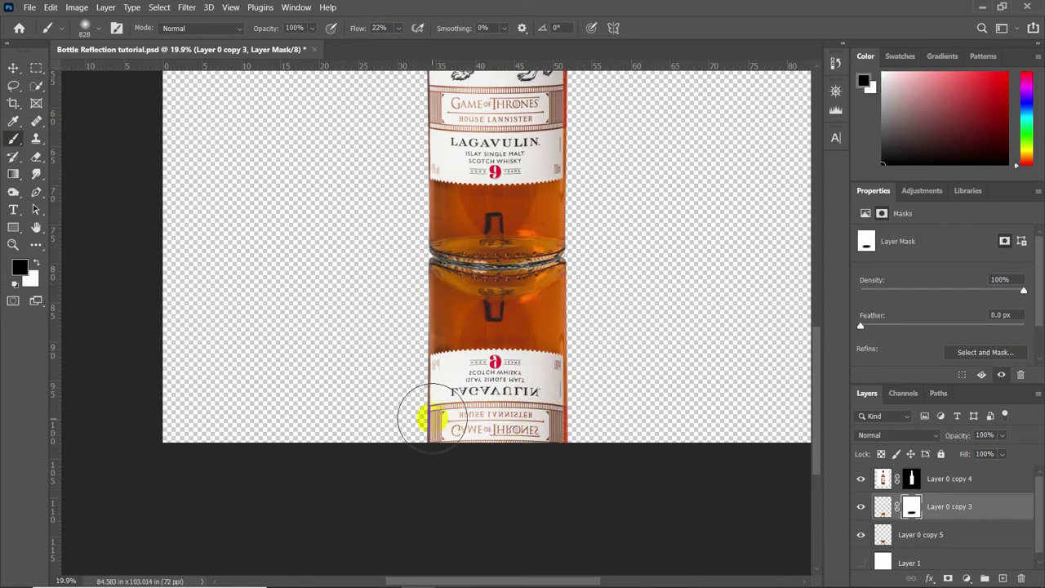
left_click_drag(422, 290, 430, 270)
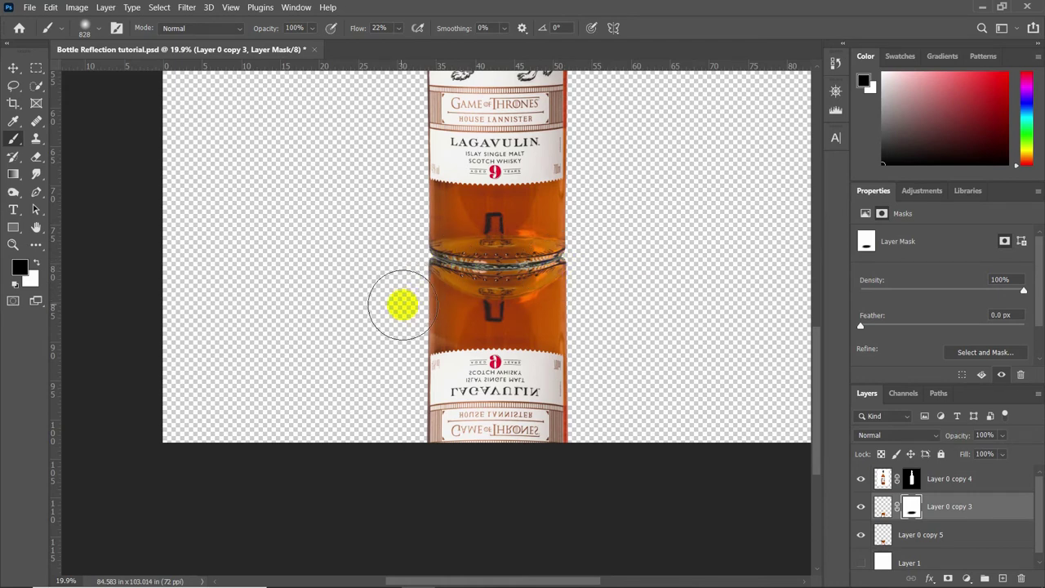
key("ctrl+0")
key("v")
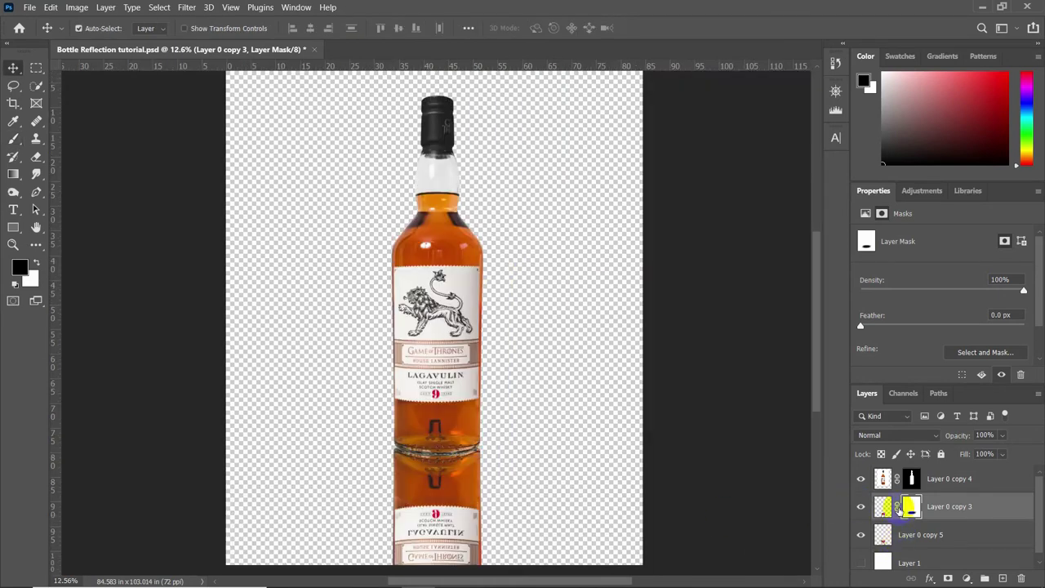
- Group Layer 0 copy 3 and Layer 0 copy 5 into Group 1 and add a mask to it
left_click(945, 535)
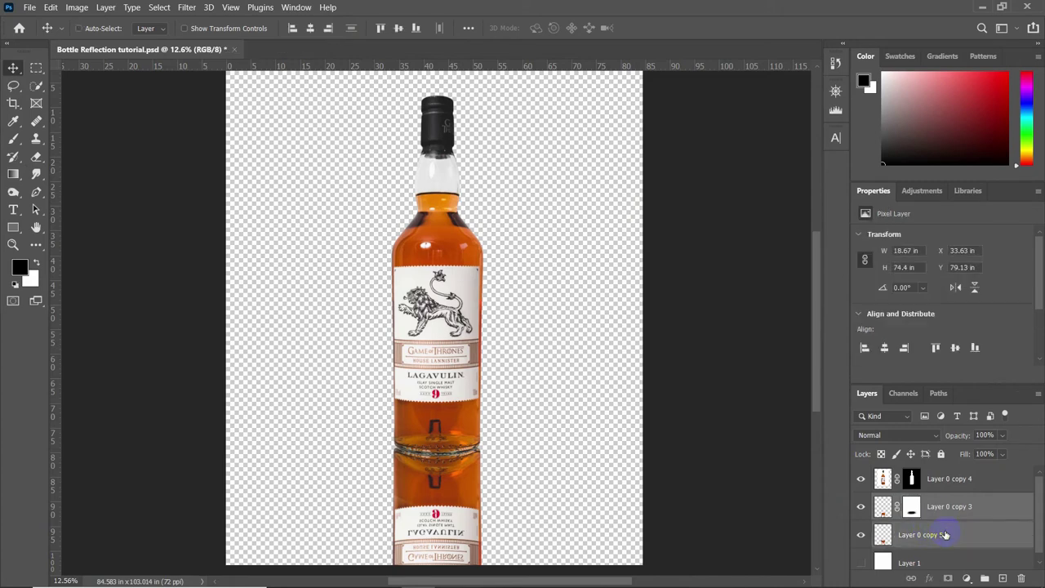
key("ctrl+g")
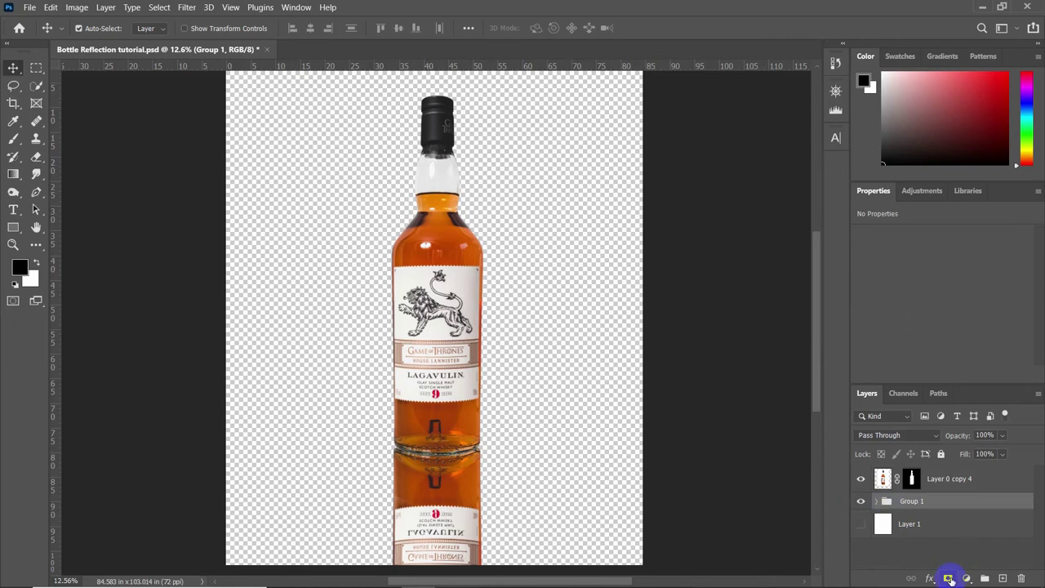
left_click(949, 578)
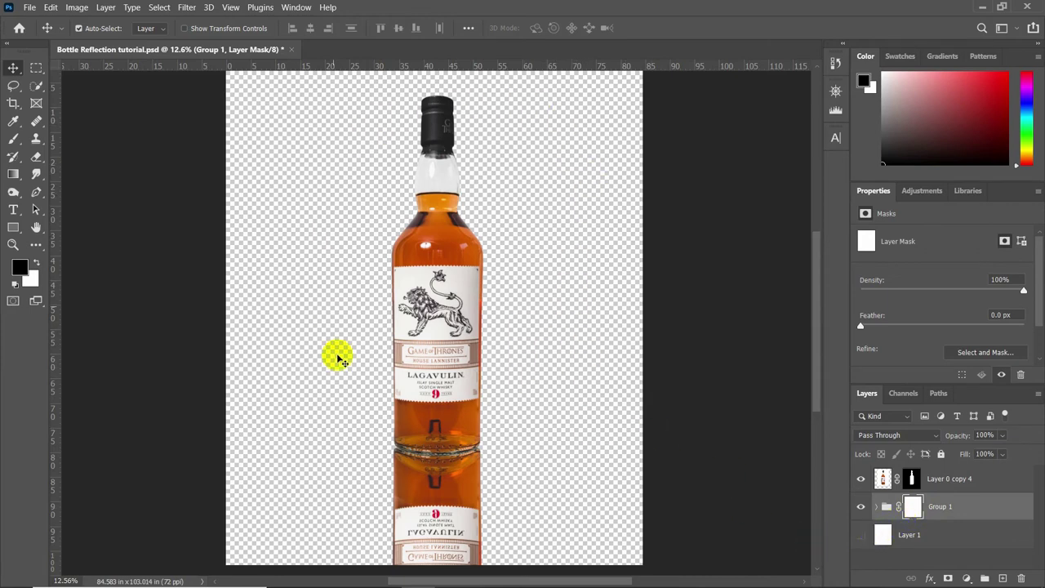
- Show white Layer 1, gradient-fade the reflection on Group 1's mask, and add an empty Layer 2
left_click(861, 536)
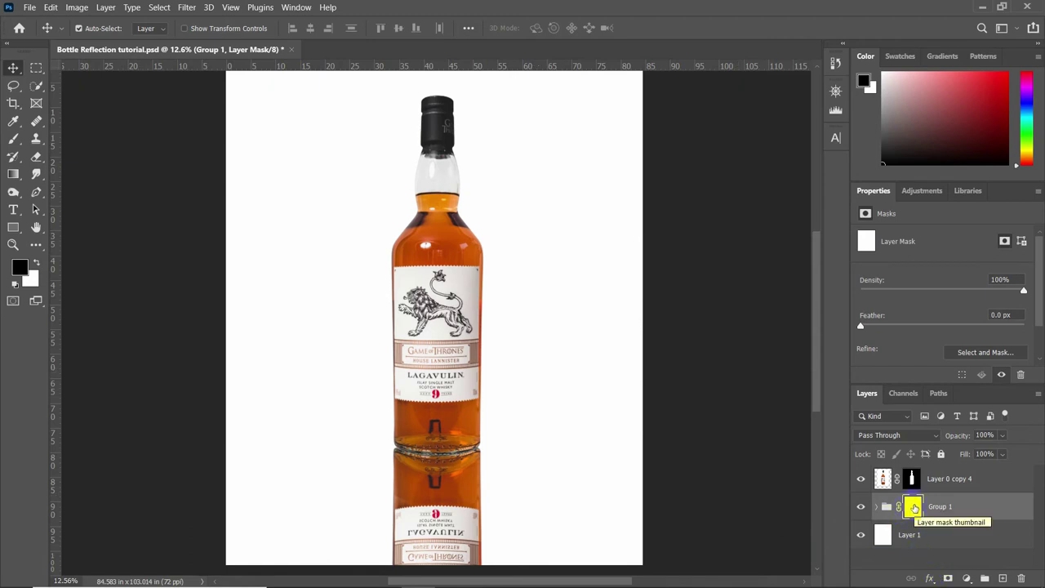
left_click(12, 176)
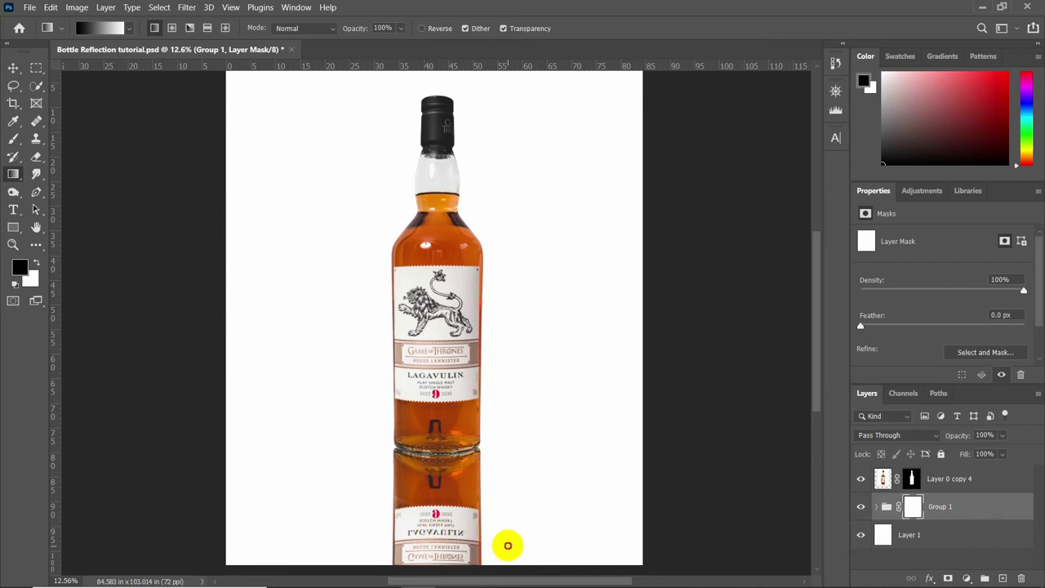
left_click_drag(507, 545, 508, 382)
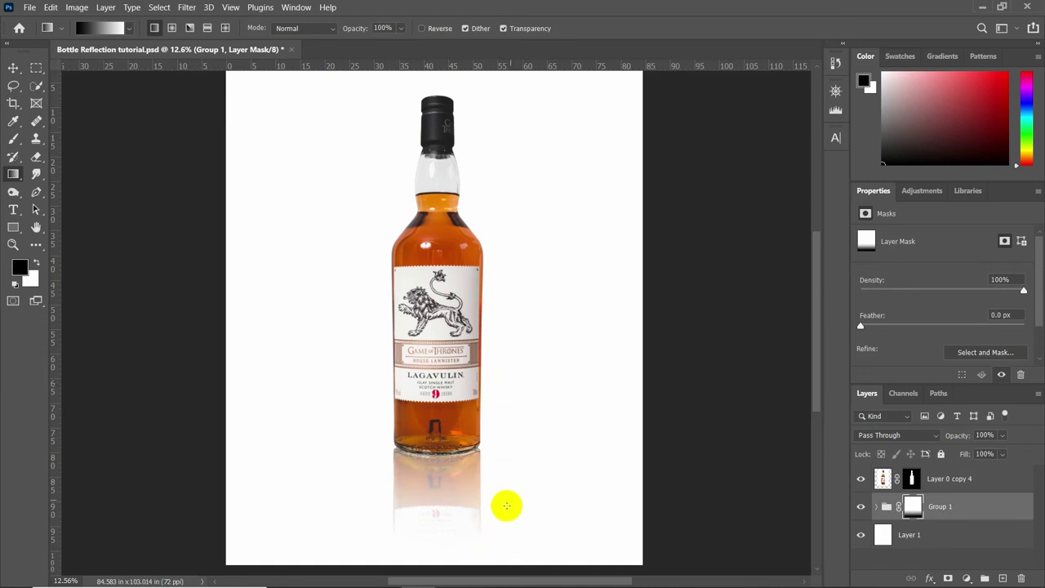
scroll(472, 451, "down", 2)
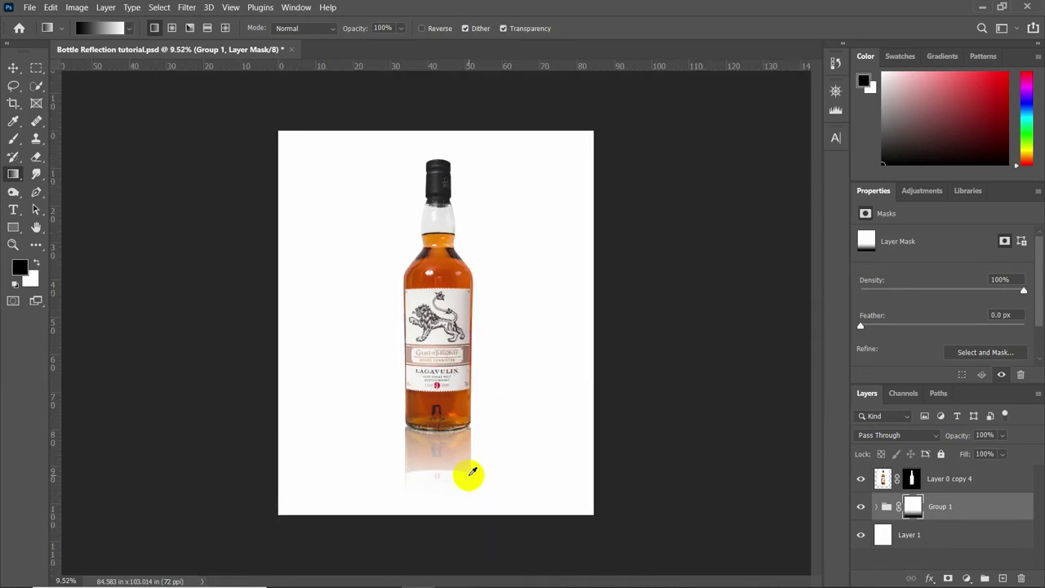
scroll(464, 485, "up", 2)
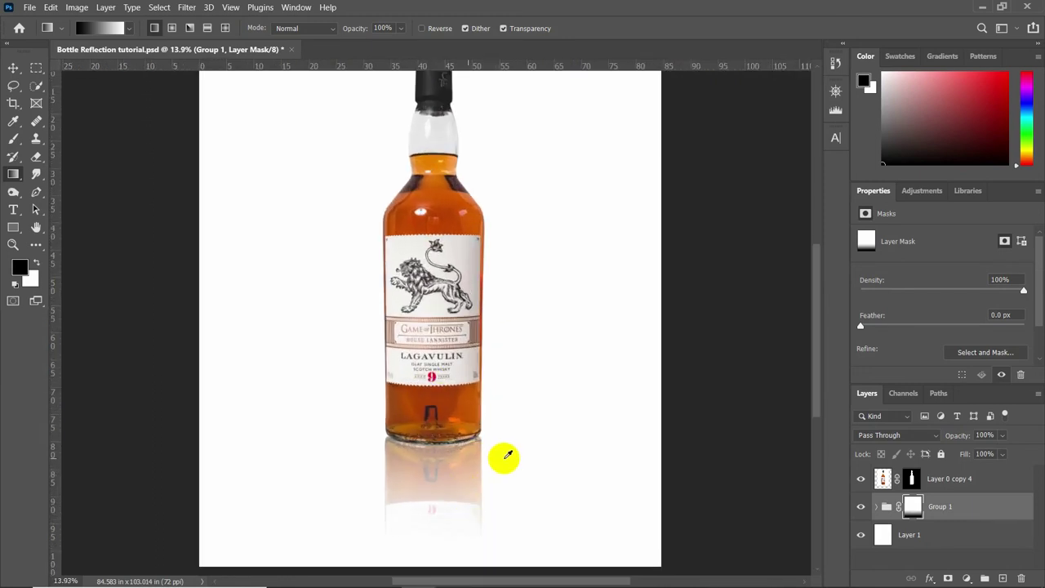
scroll(496, 455, "down", 2)
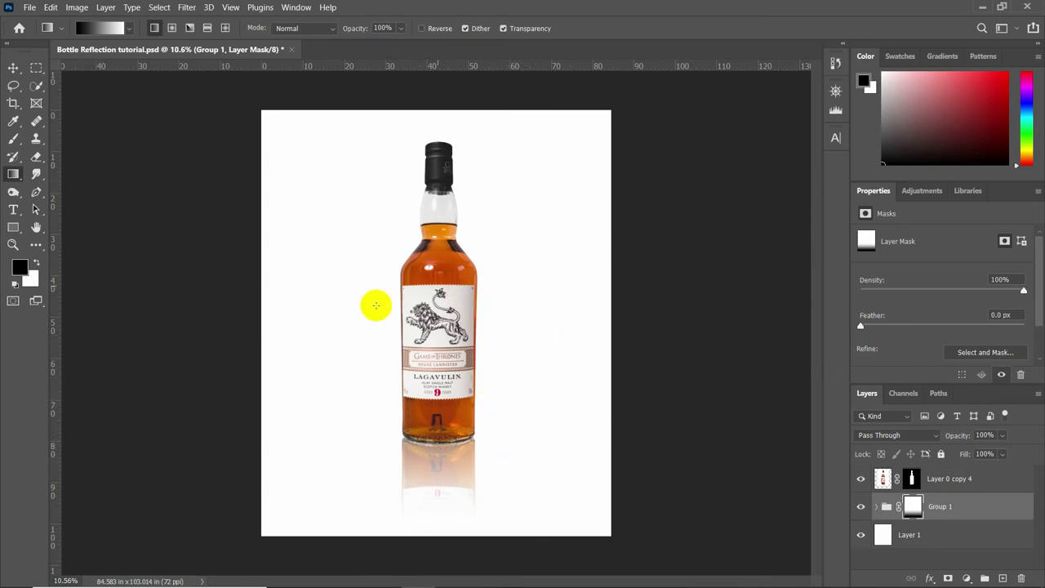
left_click_drag(442, 433, 442, 433)
left_click(460, 428)
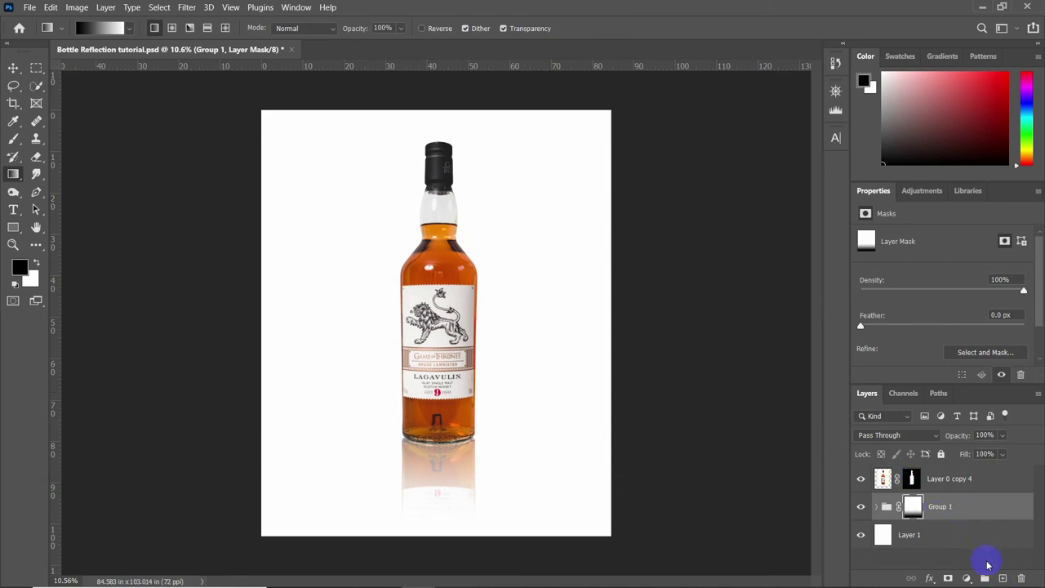
left_click(1002, 578)
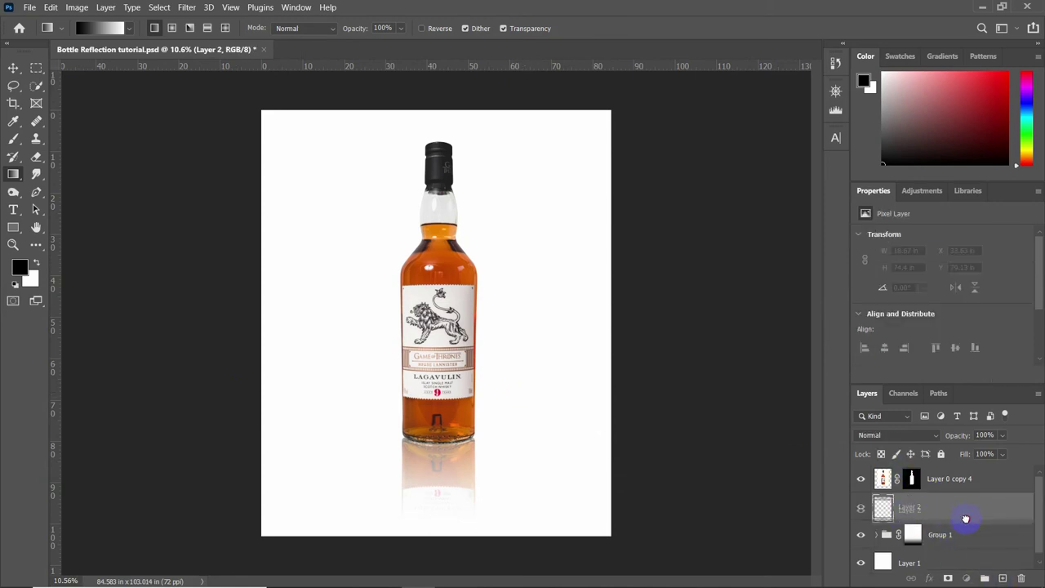
- Move Layer 2 below Group 1 and select the upper canvas down to the bottle base
left_click_drag(965, 512, 968, 554)
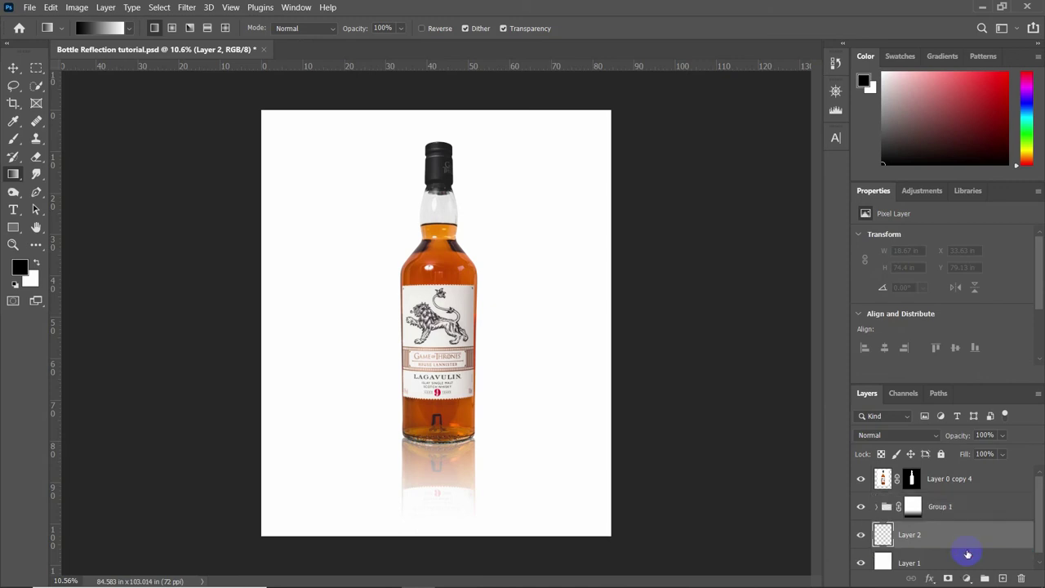
left_click(37, 69)
left_click_drag(218, 94, 662, 388)
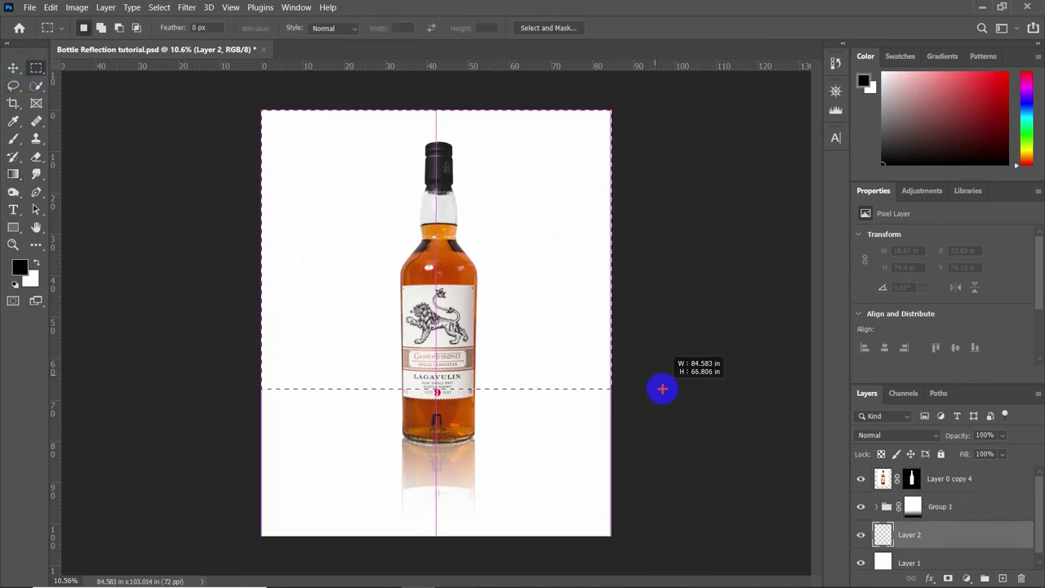
left_click_drag(662, 388, 674, 394)
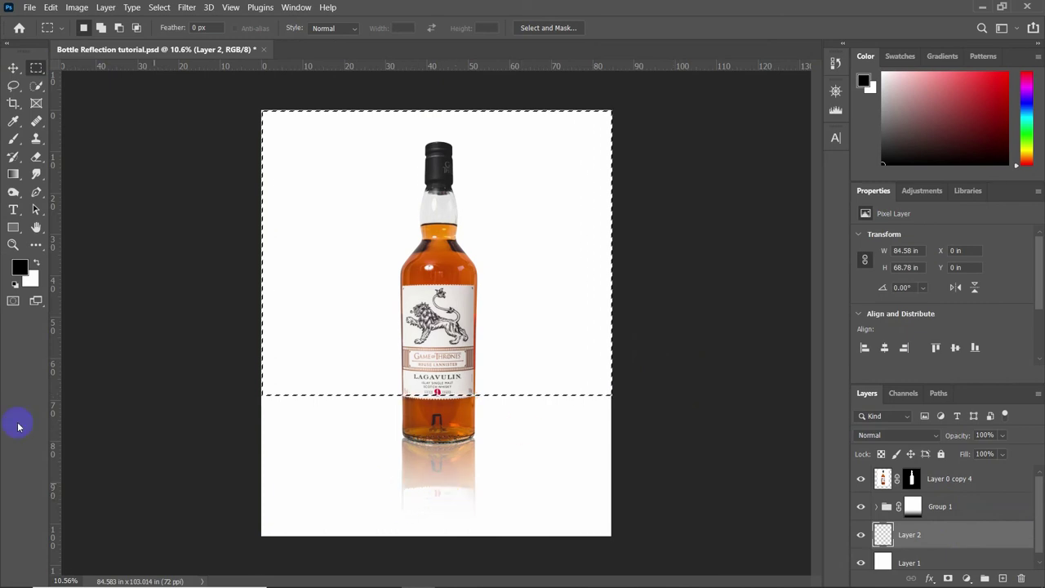
- Fill the selected area with light grey f0f0f0, then deselect
left_click(21, 267)
mouse_move(653, 205)
left_mouse_down()
mouse_move(632, 191)
mouse_move(628, 201)
left_mouse_up()
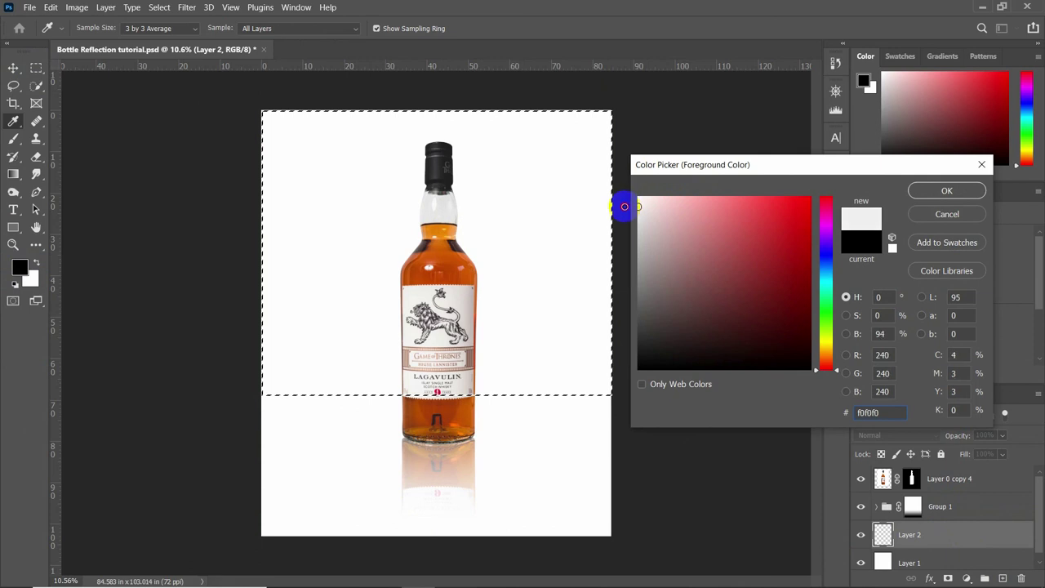
left_click(947, 190)
key("m")
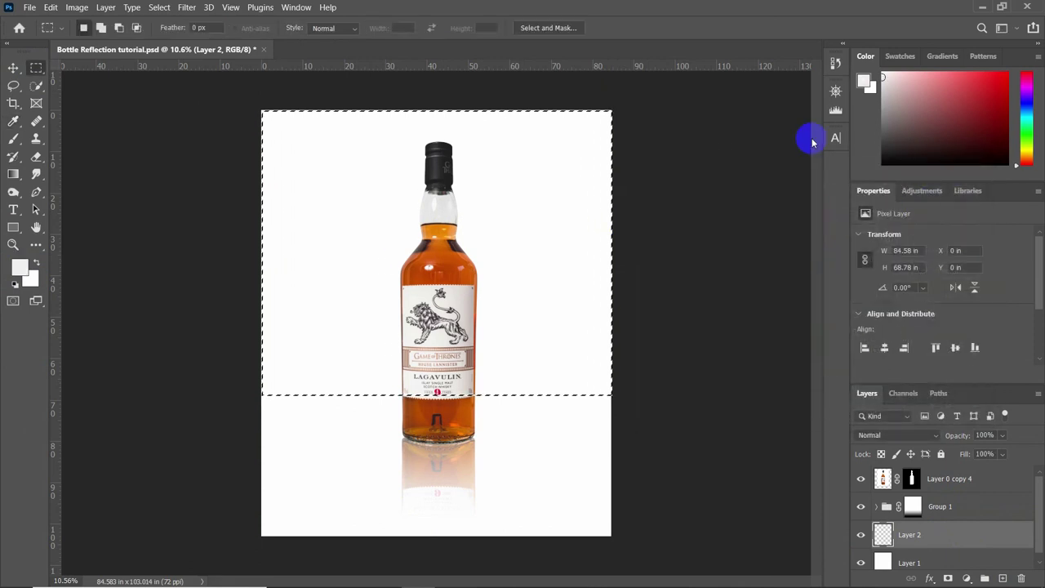
key("alt+BackSpace")
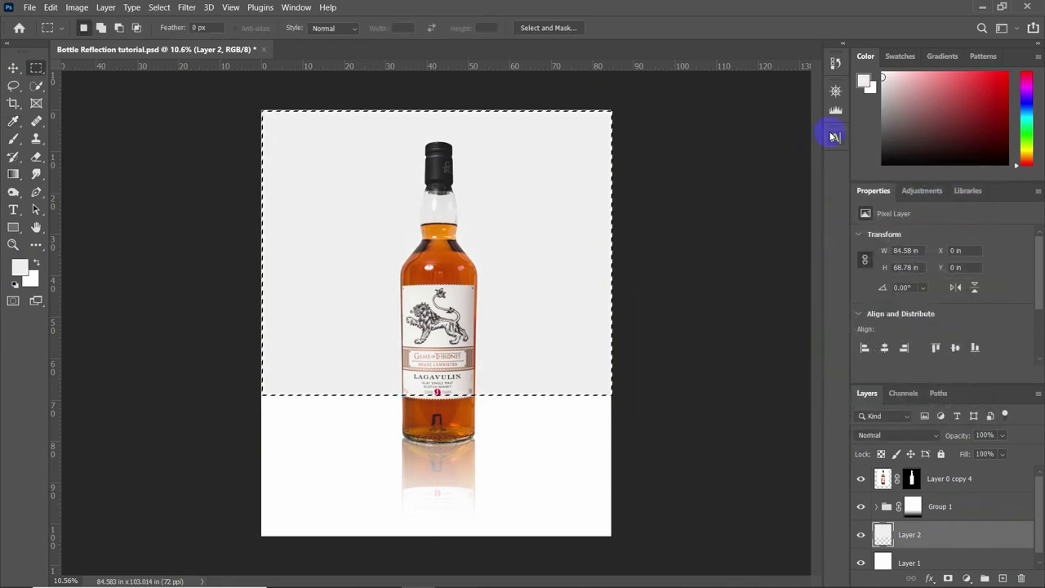
left_click(13, 85)
left_click(415, 333)
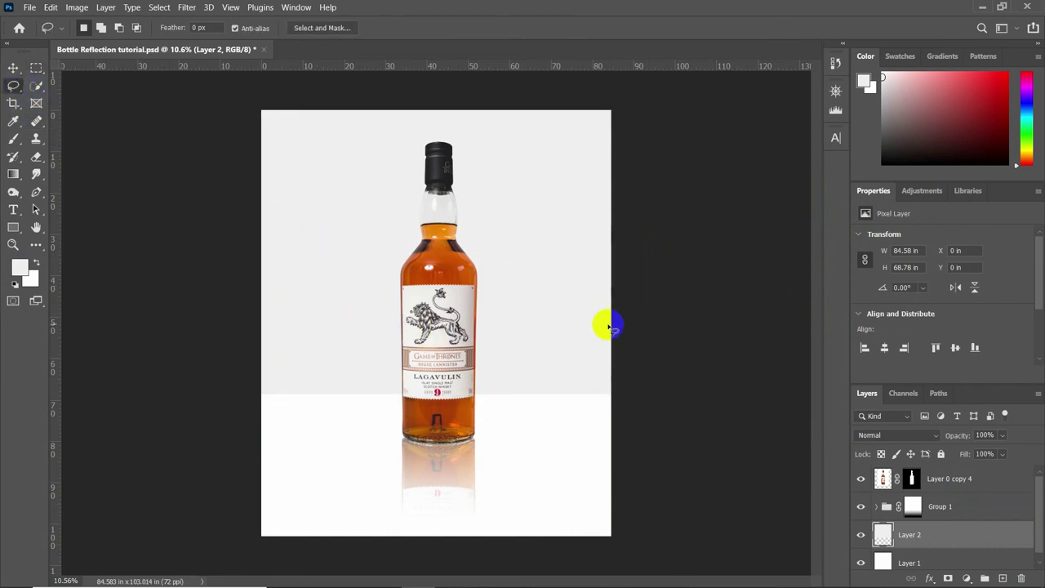